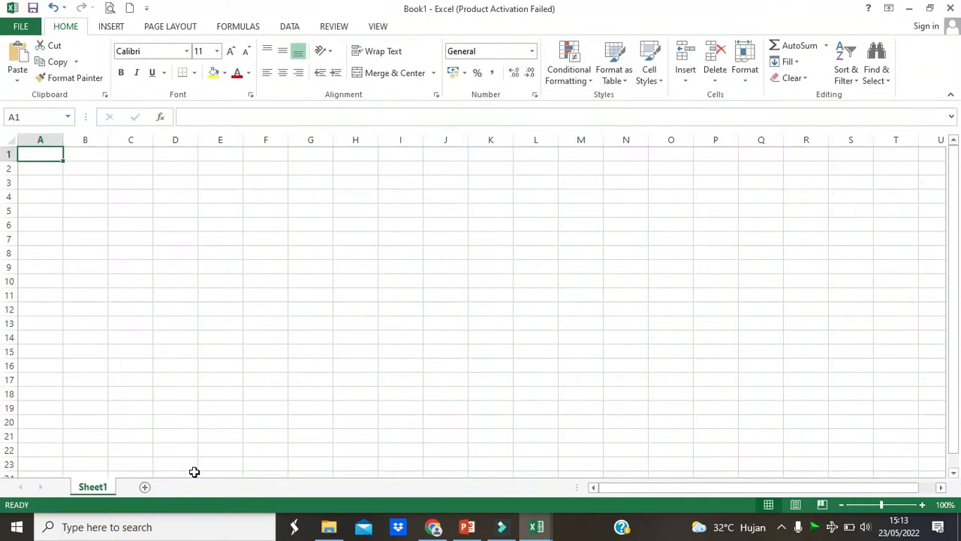
# - Rename Sheet1 as A, and add a second worksheet named B
pyautogui.doubleClick(104, 486)
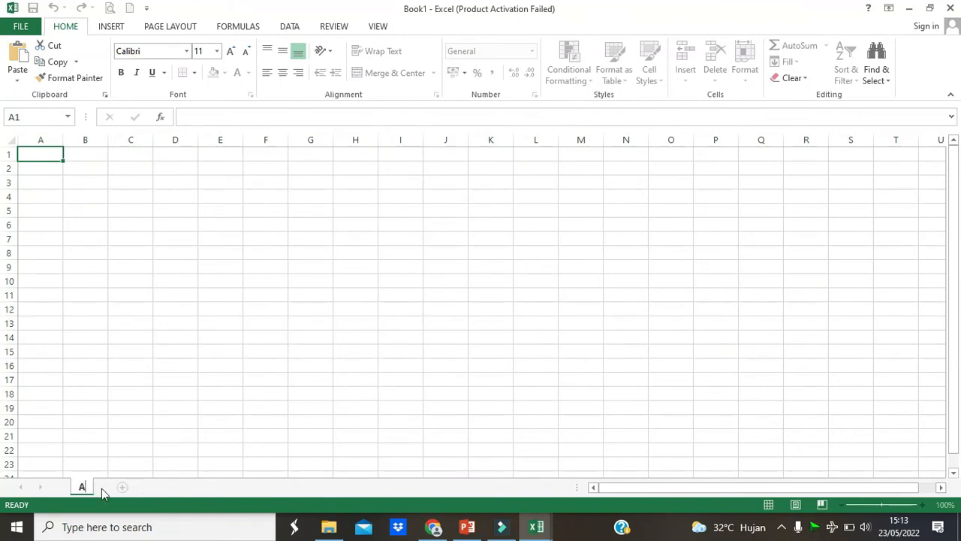
pyautogui.press('Return')
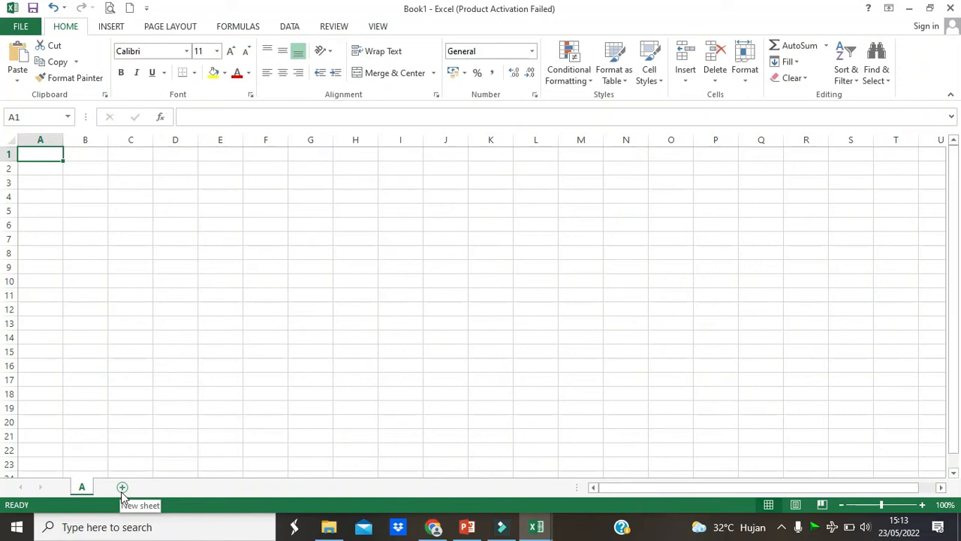
pyautogui.click(123, 488)
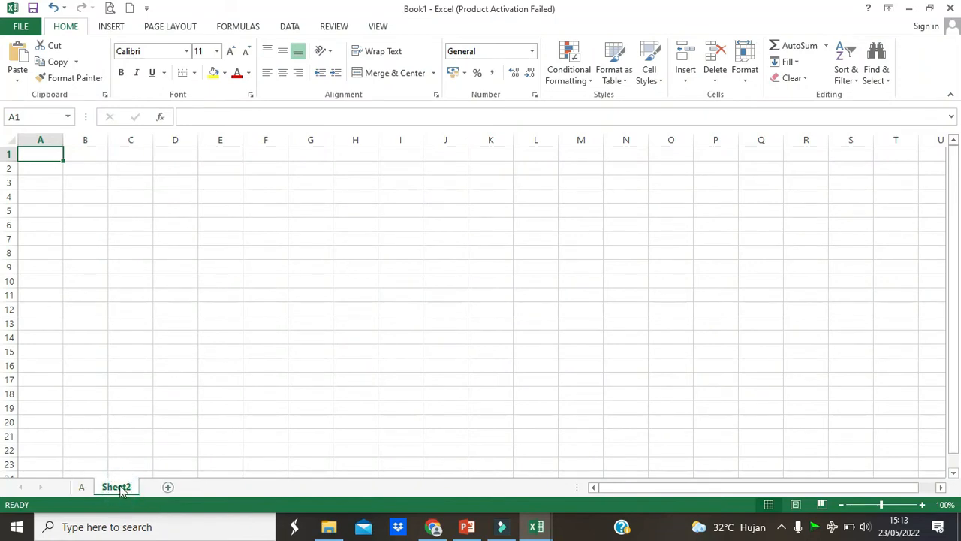
pyautogui.doubleClick(119, 487)
pyautogui.press('BackSpace')
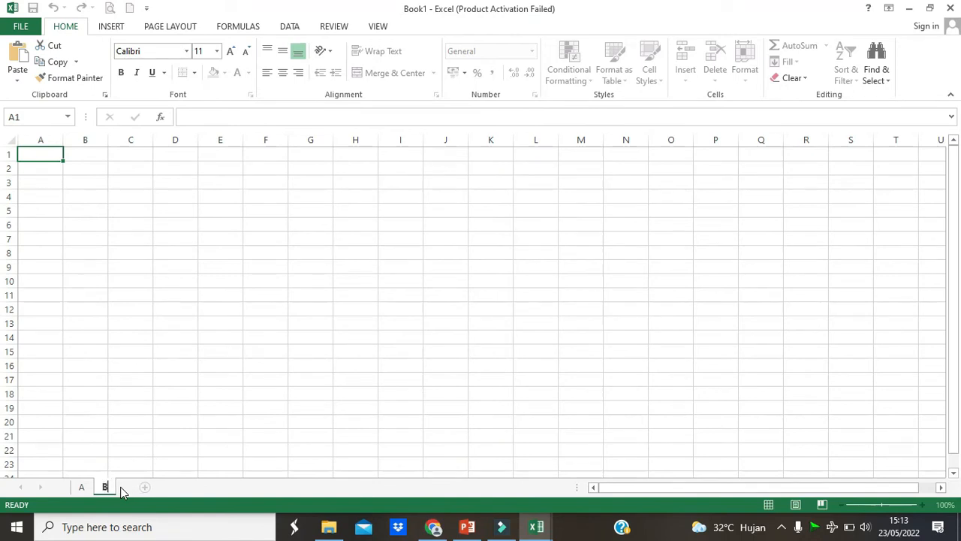
pyautogui.press('Return')
# - On sheet A, enter the headings Song in A1 and Ranking Number in B1
pyautogui.click(84, 487)
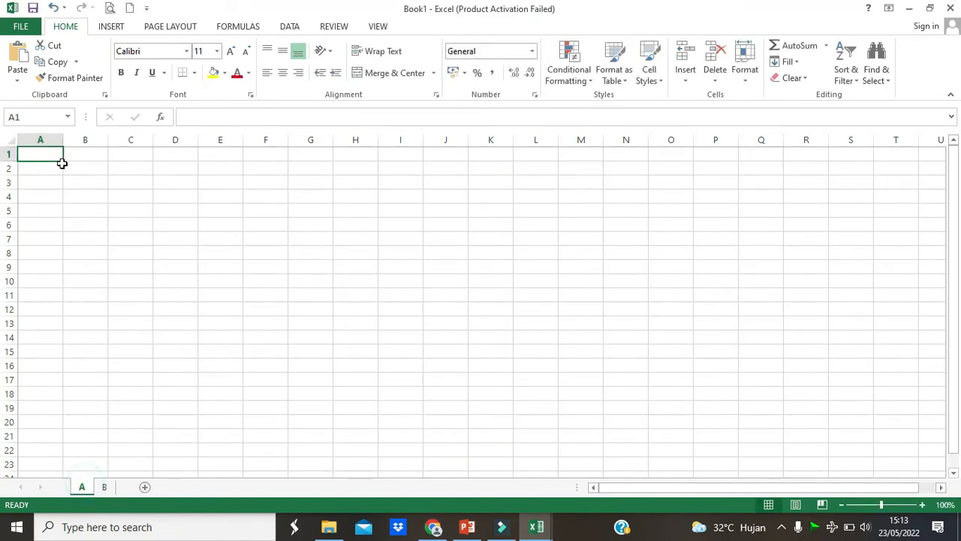
pyautogui.write('s')
pyautogui.press('BackSpace')
pyautogui.write('Song')
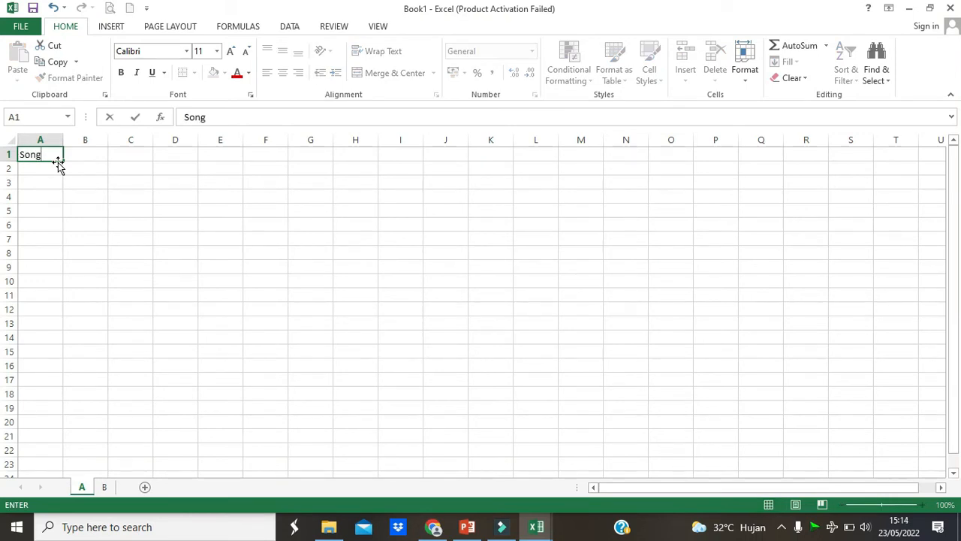
pyautogui.press('Tab')
pyautogui.write('r')
pyautogui.press('BackSpace')
pyautogui.write('Ranking Number')
pyautogui.press('Return')
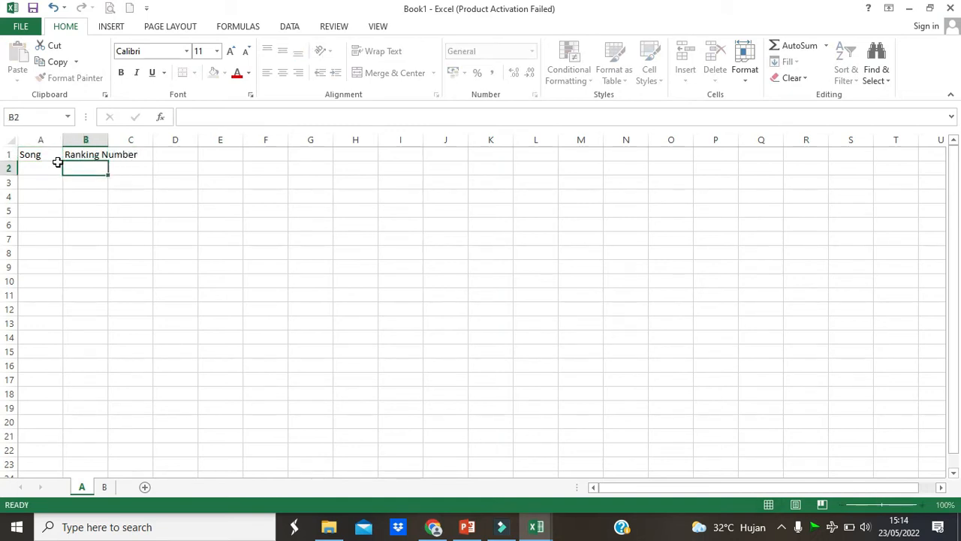
# - Widen columns B and A to roughly three times their default width
pyautogui.moveTo(107, 140); pyautogui.dragTo(197, 140)
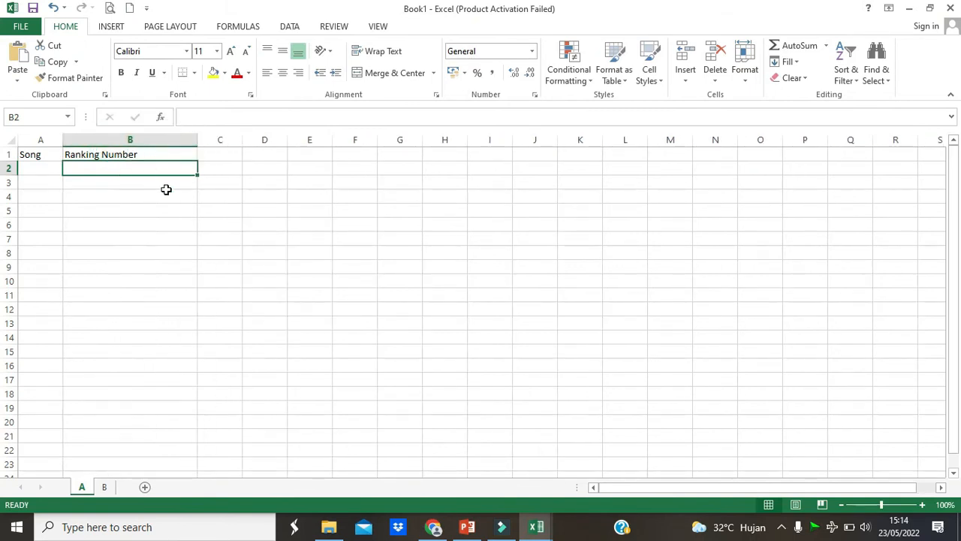
pyautogui.moveTo(62, 138); pyautogui.dragTo(161, 141)
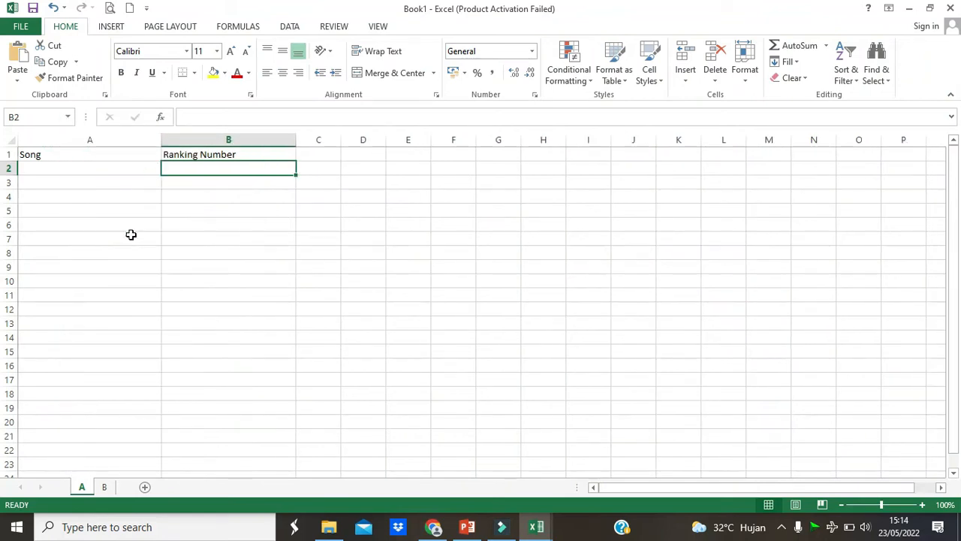
pyautogui.click(104, 153)
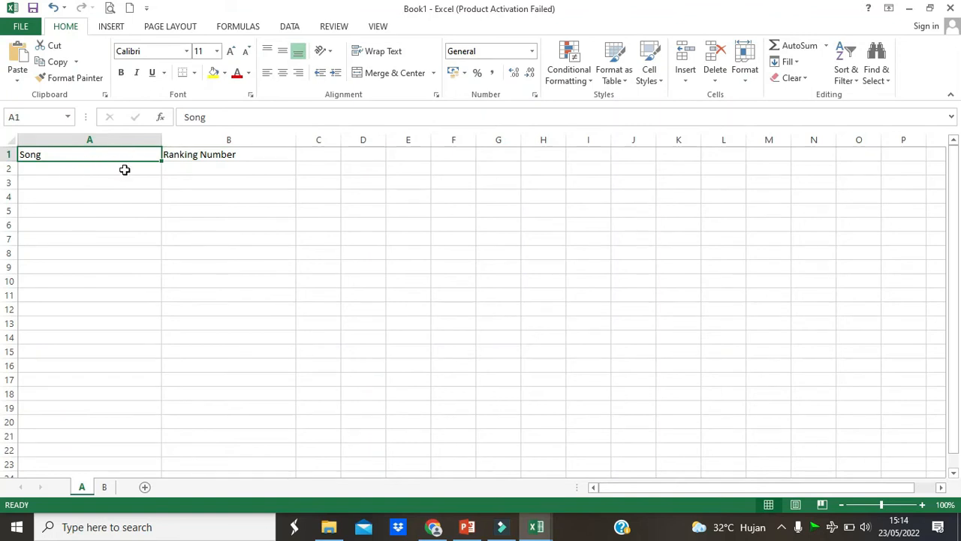
# - Enter the song titles My Love, My Hearth Will Go On and Soledad in cells A2 to A4
pyautogui.click(125, 169)
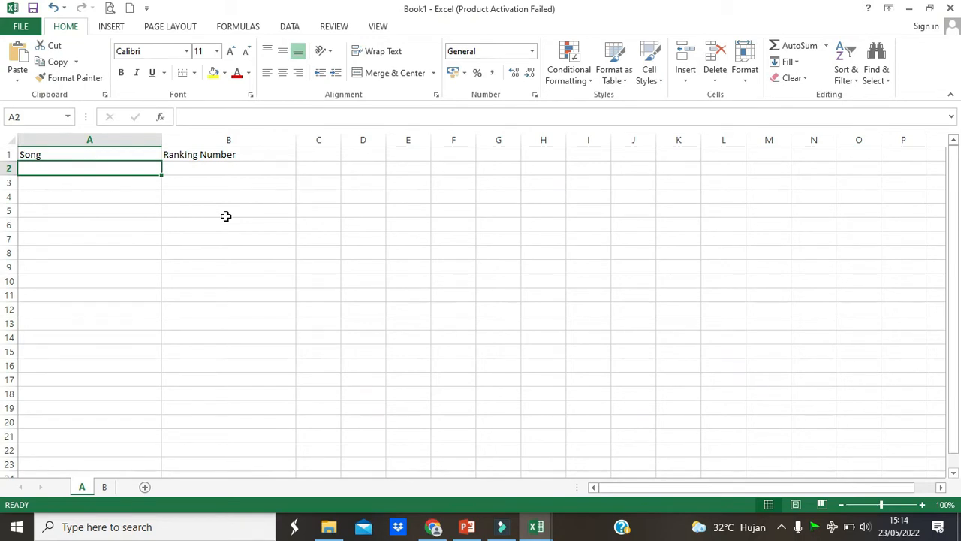
pyautogui.write('My Love')
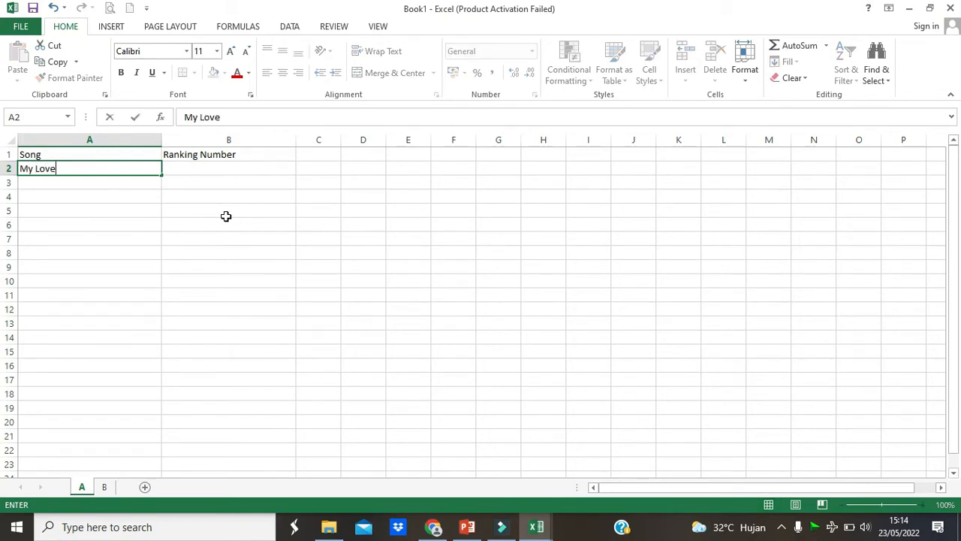
pyautogui.press('Return')
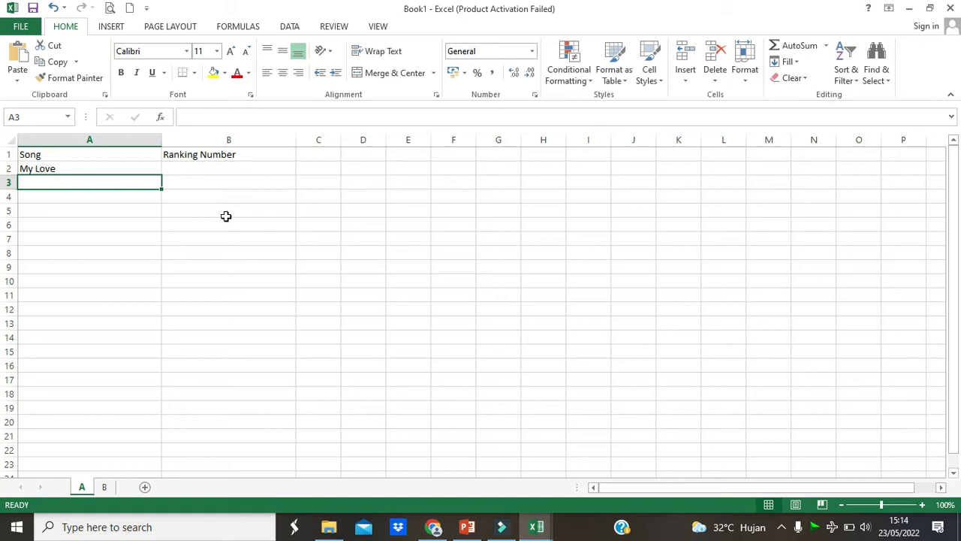
pyautogui.write('My Love')
pyautogui.write('Hearth Will Go On')
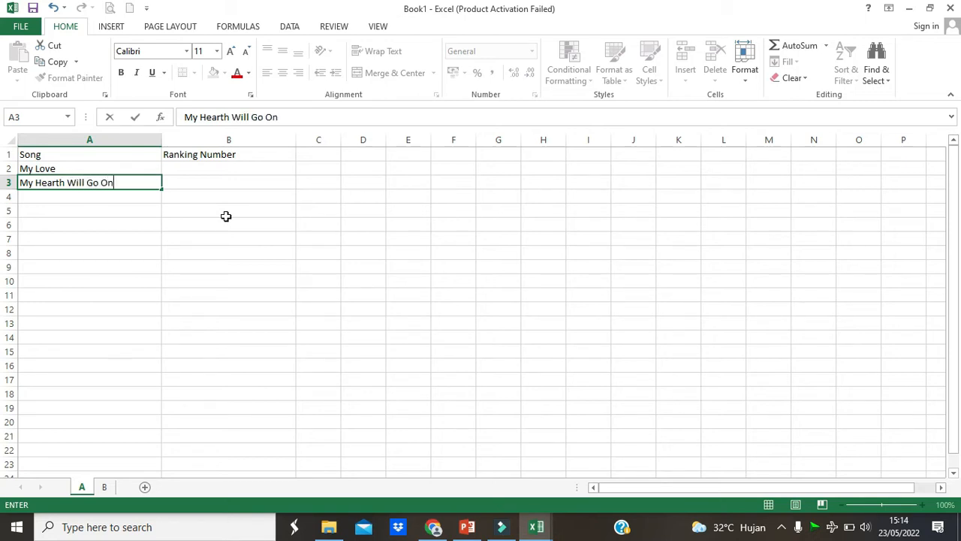
pyautogui.press('Return')
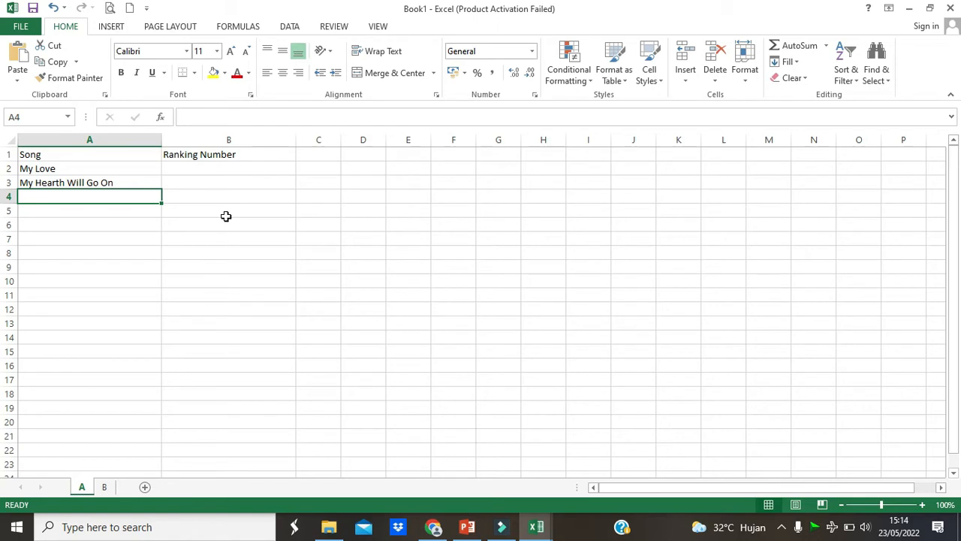
pyautogui.write('Soledad')
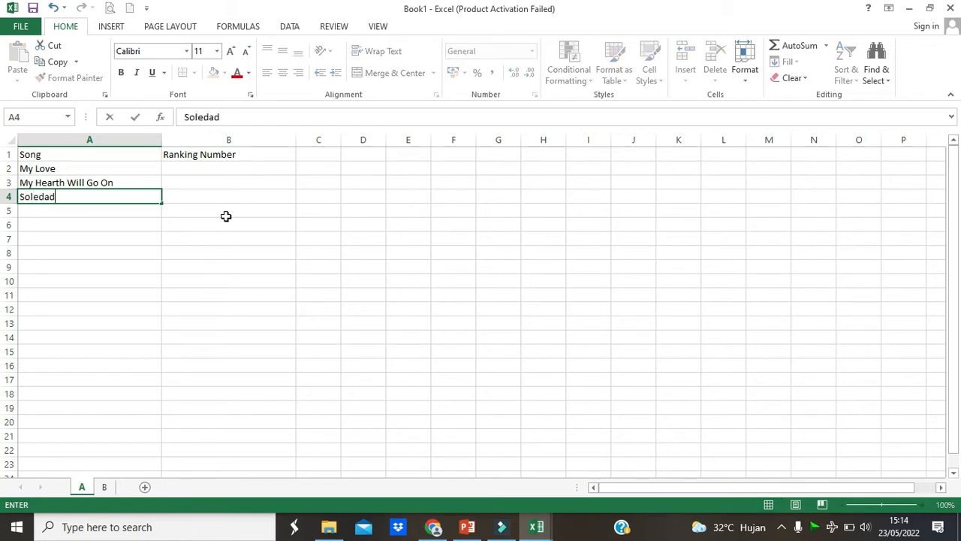
pyautogui.press('Tab')
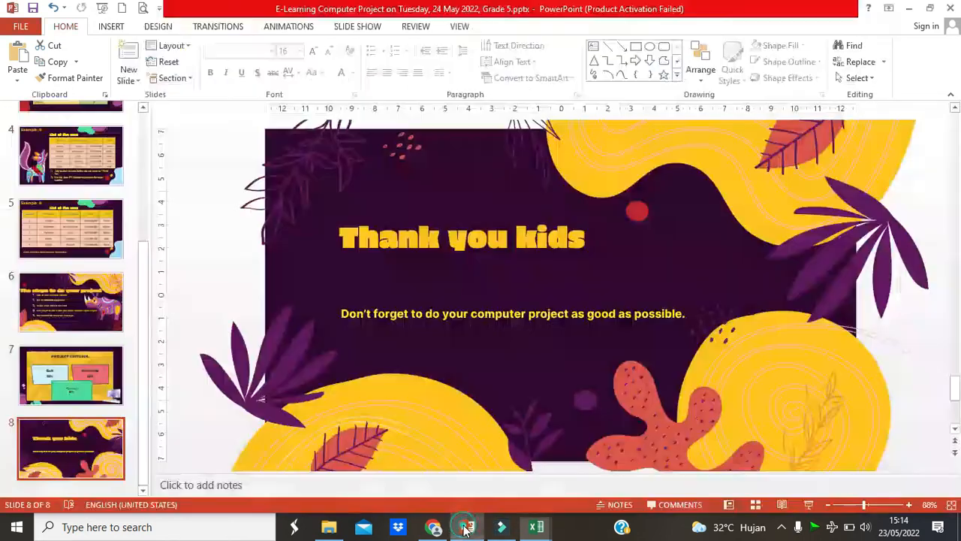
# - Switch to the PowerPoint presentation to review the Example A slide on song rankings, and return to the Book1 workbook in Excel
pyautogui.click(467, 526)
pyautogui.click(102, 162)
pyautogui.click(103, 107)
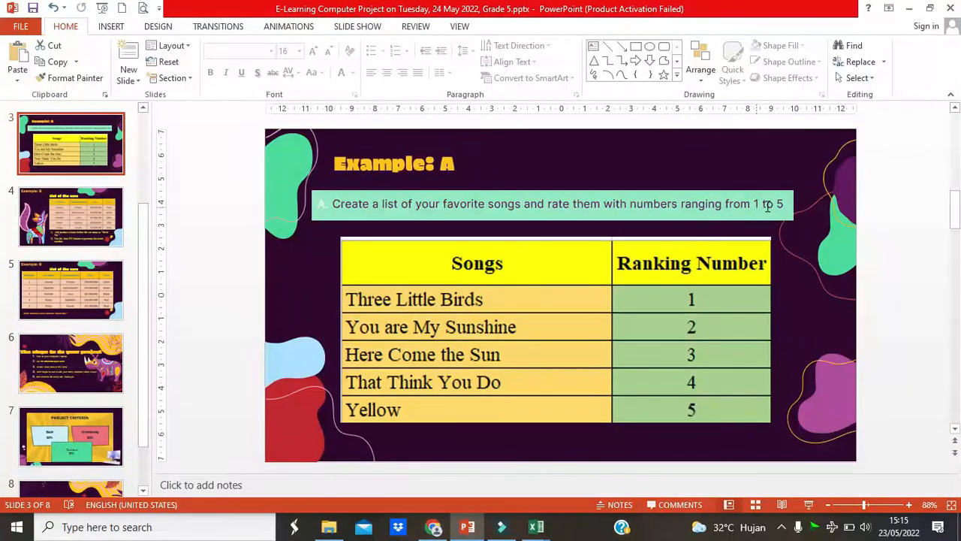
pyautogui.moveTo(536, 526)
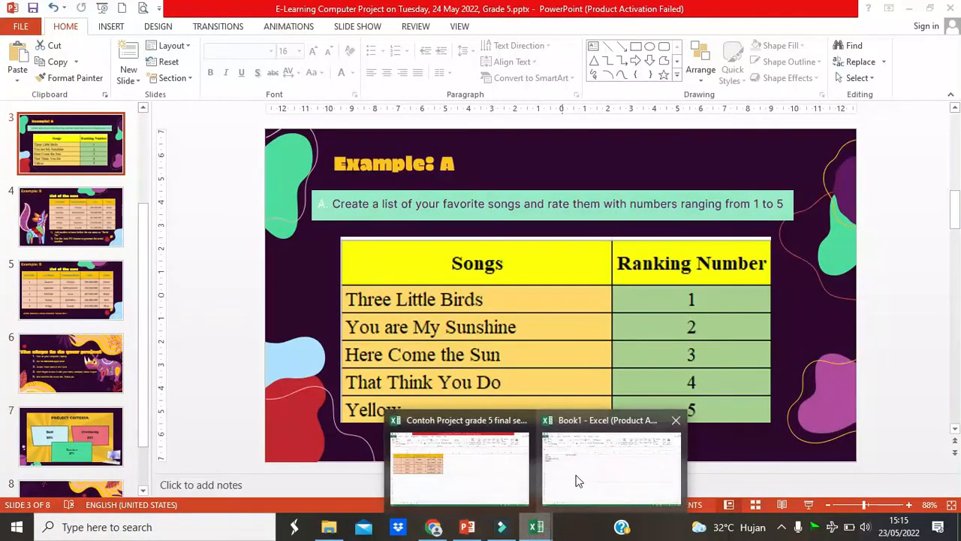
pyautogui.click(578, 481)
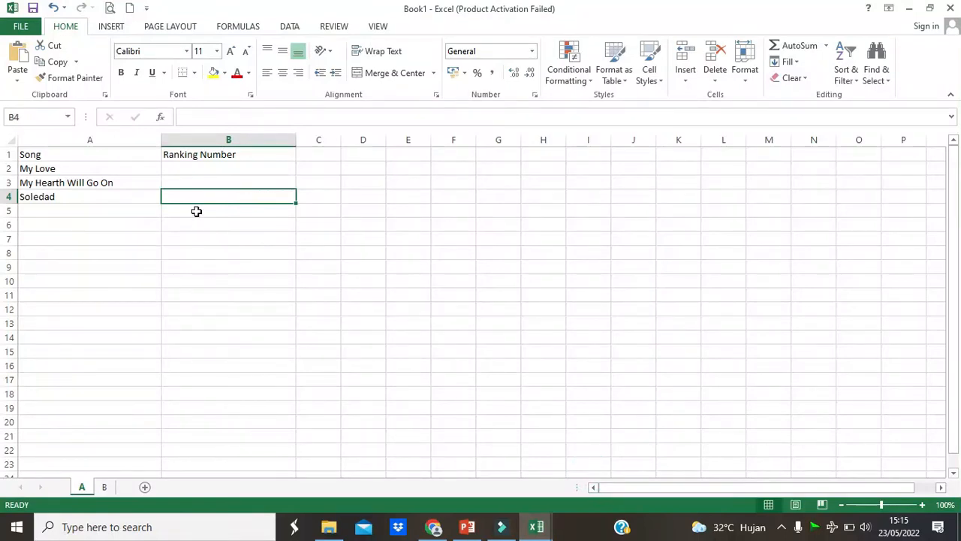
# - Enter 1 in B2 and 2 in B3, and extend the number series down to 5 in B6
pyautogui.click(217, 166)
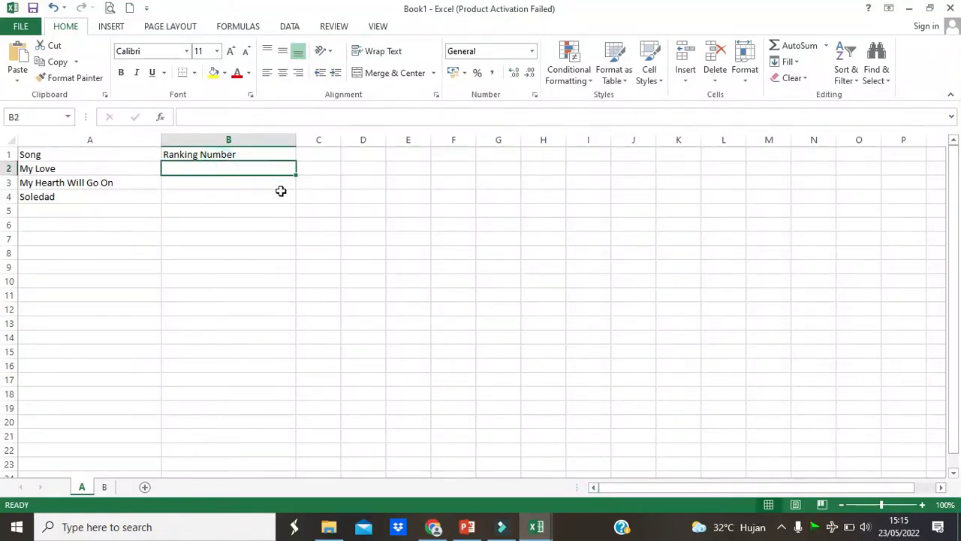
pyautogui.write('1')
pyautogui.press('Return')
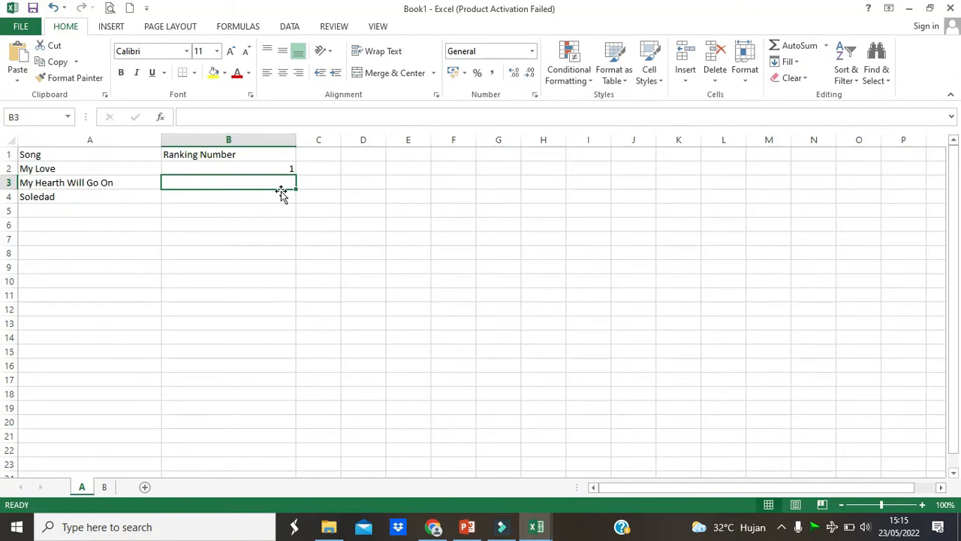
pyautogui.write('2')
pyautogui.press('Return')
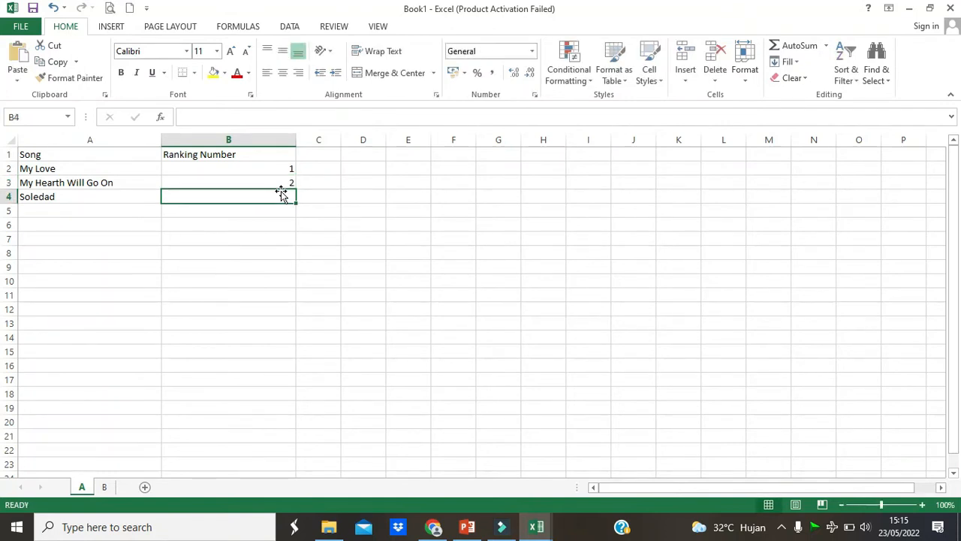
pyautogui.moveTo(279, 167); pyautogui.dragTo(293, 227)
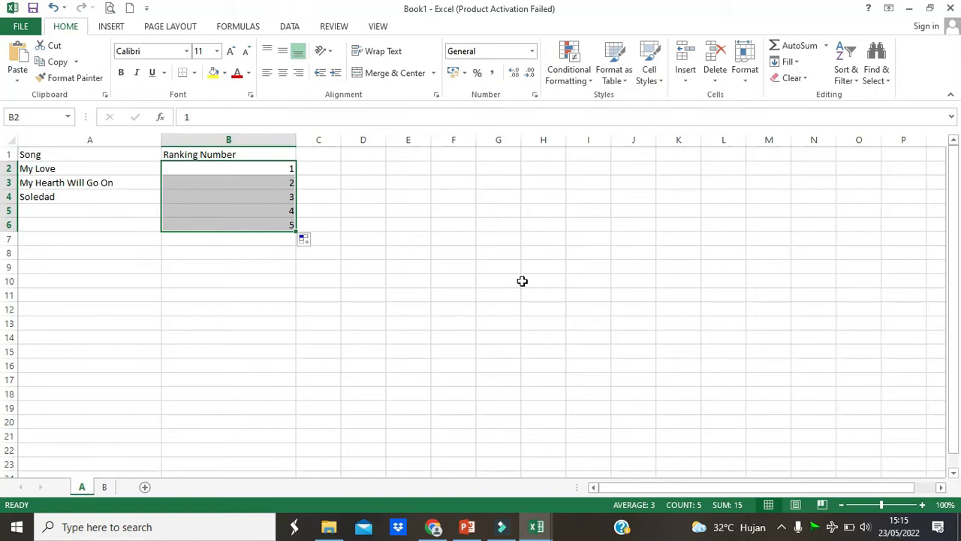
pyautogui.click(450, 252)
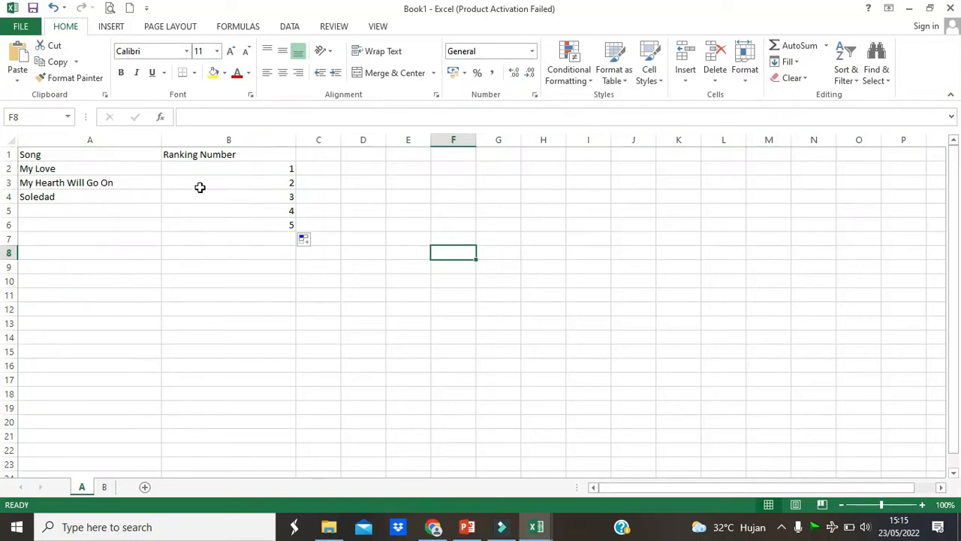
pyautogui.moveTo(135, 155); pyautogui.dragTo(239, 231)
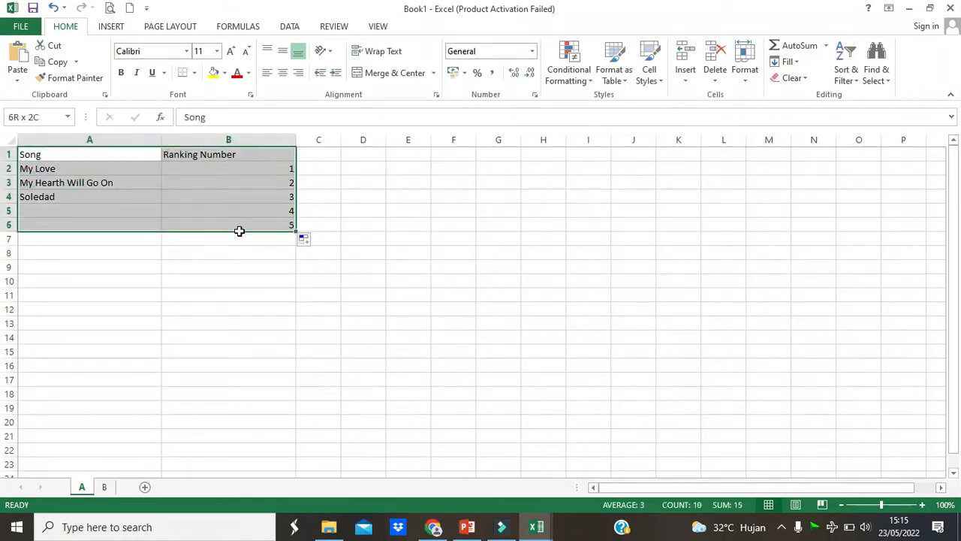
pyautogui.click(196, 73)
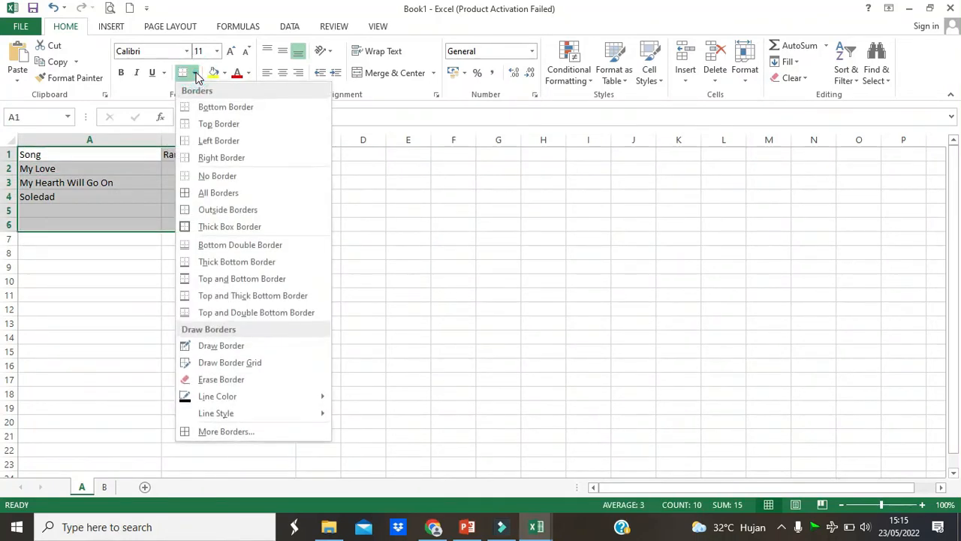
pyautogui.click(120, 182)
# - Apply All Borders to the song table in A1:B6
pyautogui.moveTo(97, 155); pyautogui.dragTo(255, 229)
pyautogui.click(193, 72)
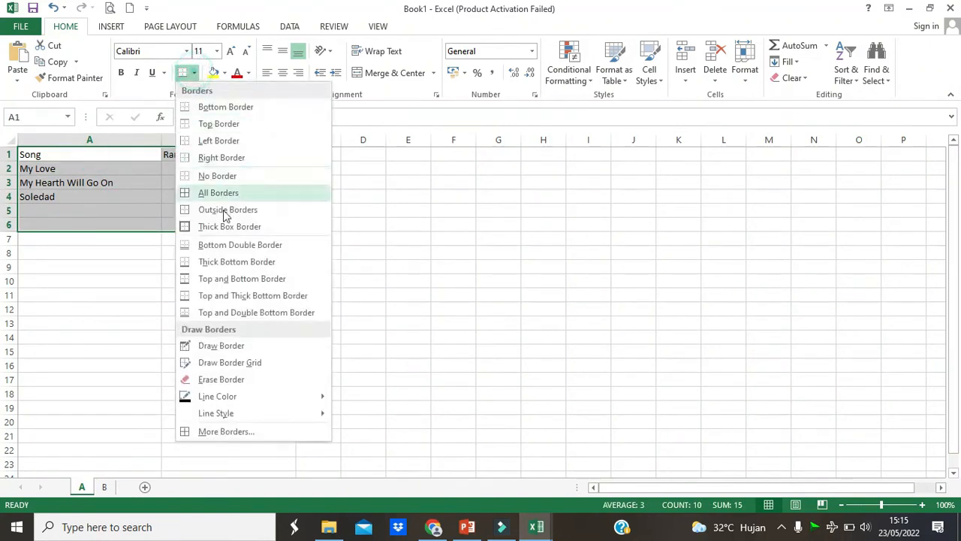
pyautogui.click(233, 193)
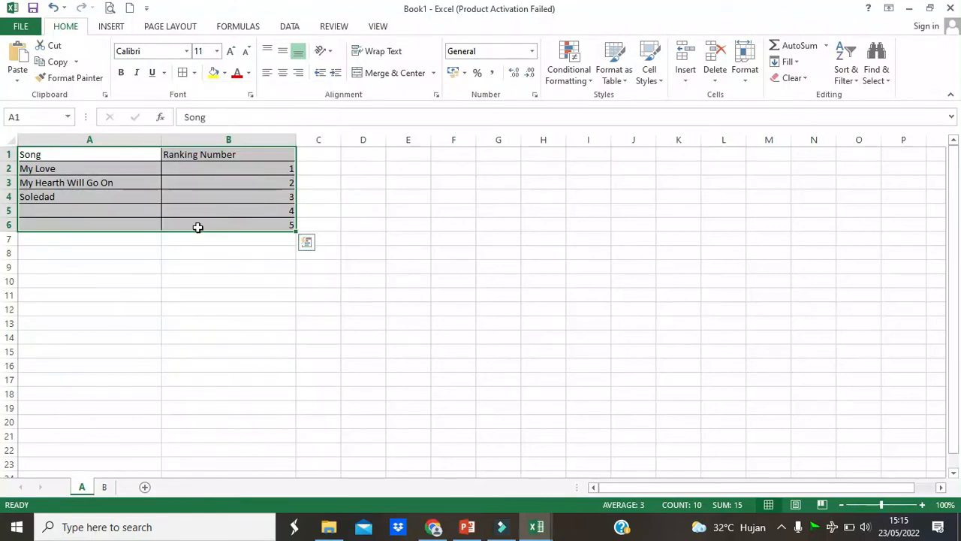
pyautogui.click(214, 184)
# - Center the headings in A1:B1 horizontally and make column A slightly narrower
pyautogui.click(120, 155)
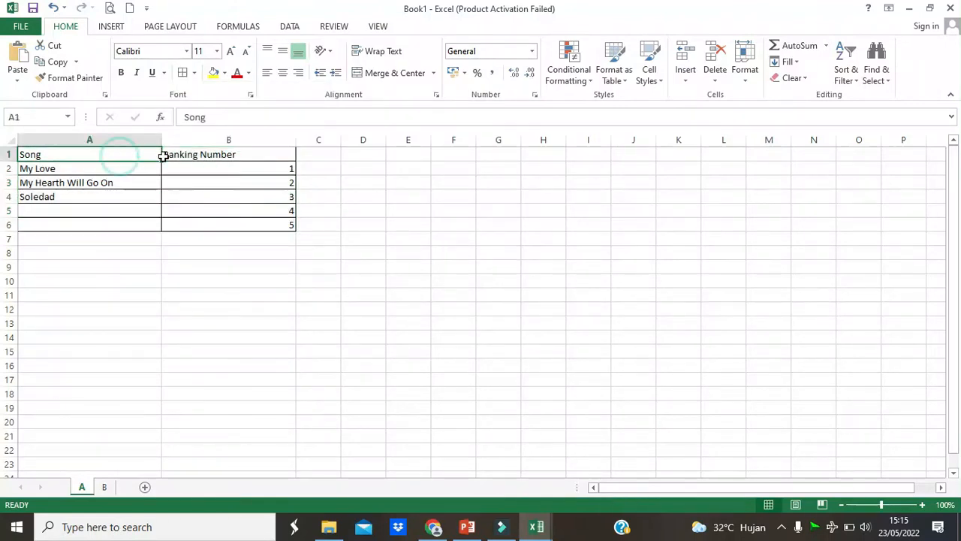
pyautogui.moveTo(163, 155); pyautogui.dragTo(193, 154)
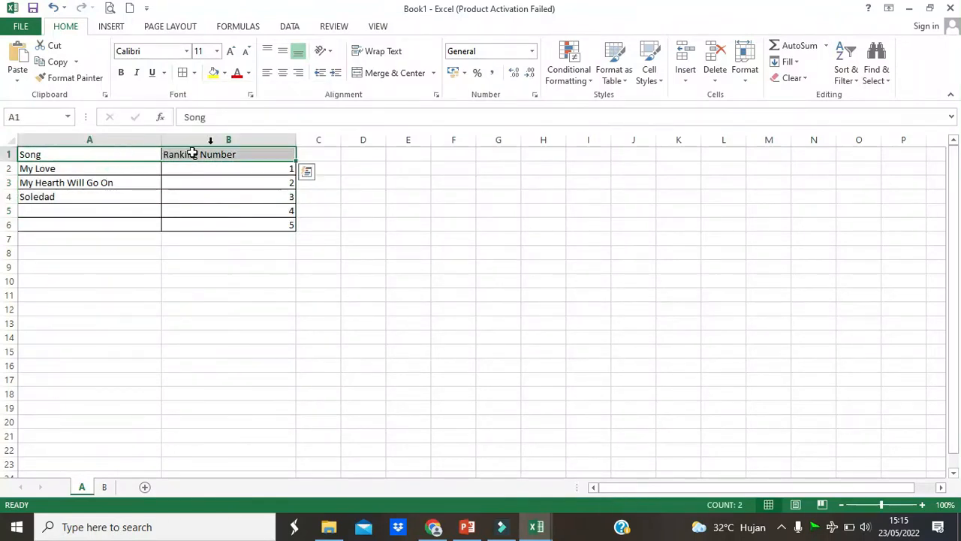
pyautogui.click(283, 73)
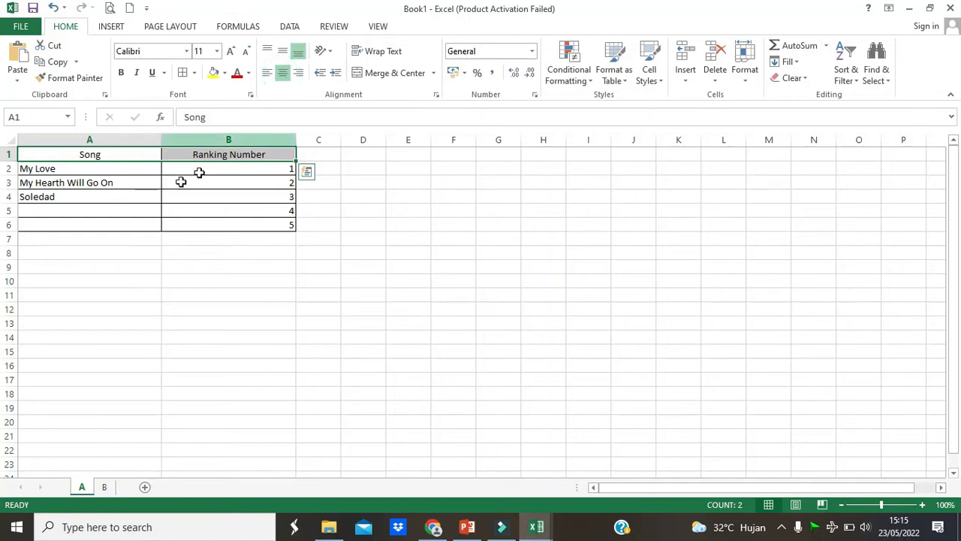
pyautogui.moveTo(162, 138); pyautogui.dragTo(143, 138)
pyautogui.click(186, 224)
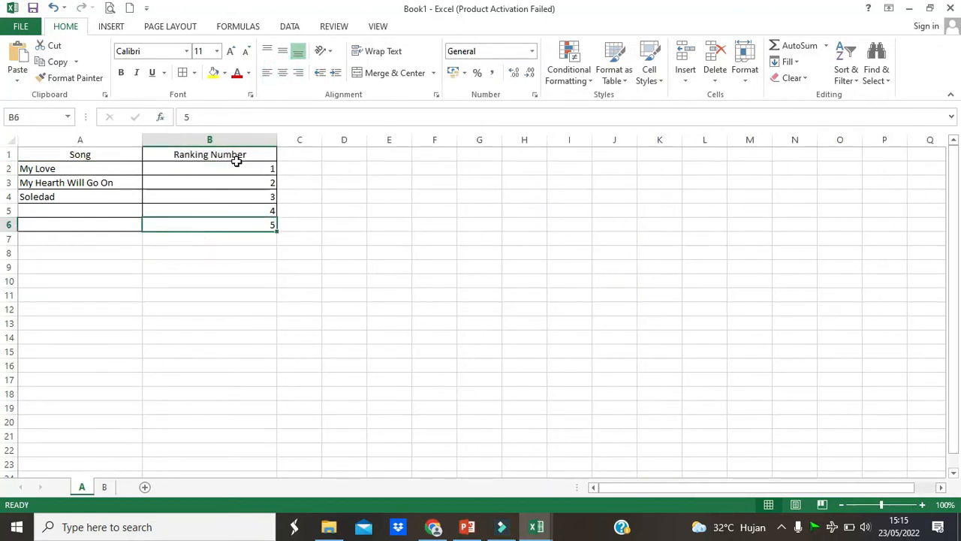
# - Center the ranking numbers in B2:B6 horizontally
pyautogui.moveTo(228, 168); pyautogui.dragTo(230, 223)
pyautogui.click(282, 73)
pyautogui.click(334, 226)
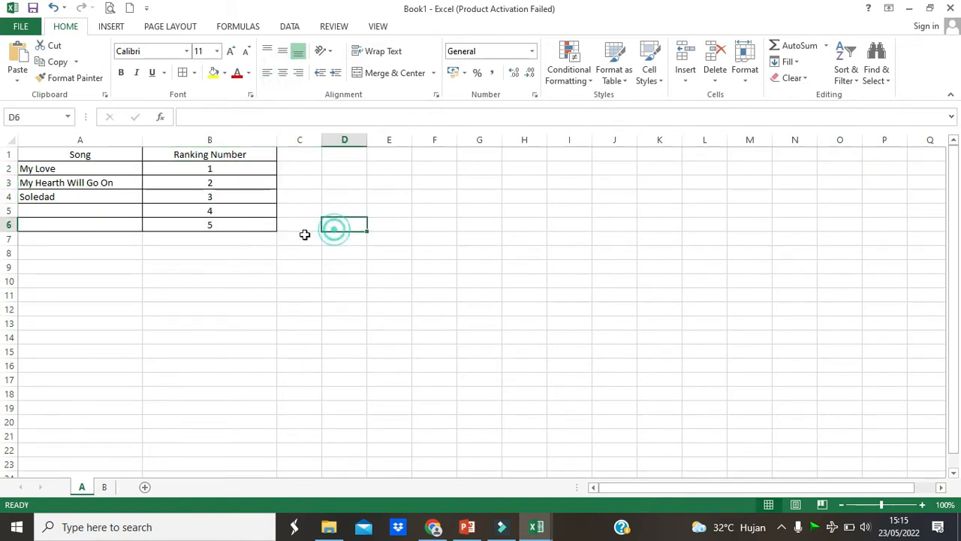
# - Make the headings in A1:B1 of the song table bold
pyautogui.moveTo(91, 154); pyautogui.dragTo(146, 153)
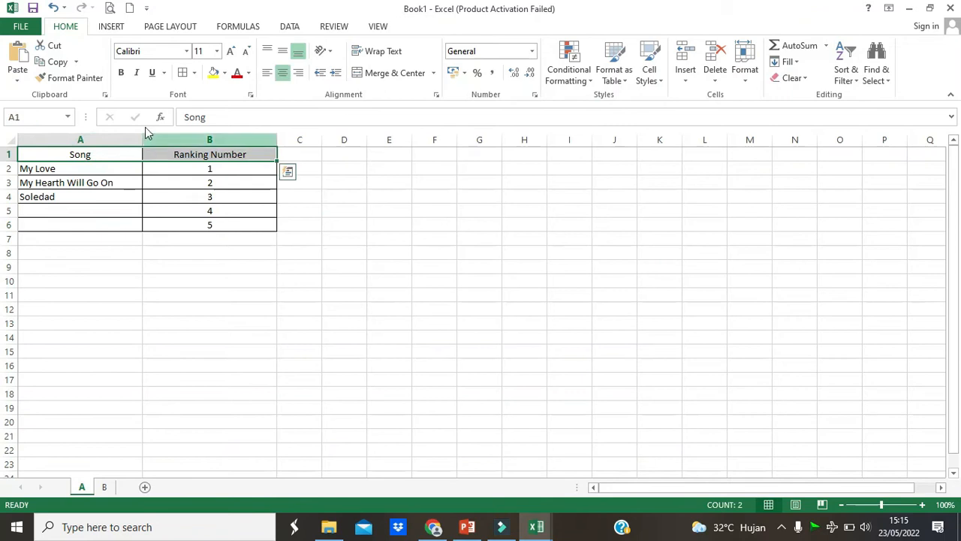
pyautogui.click(121, 72)
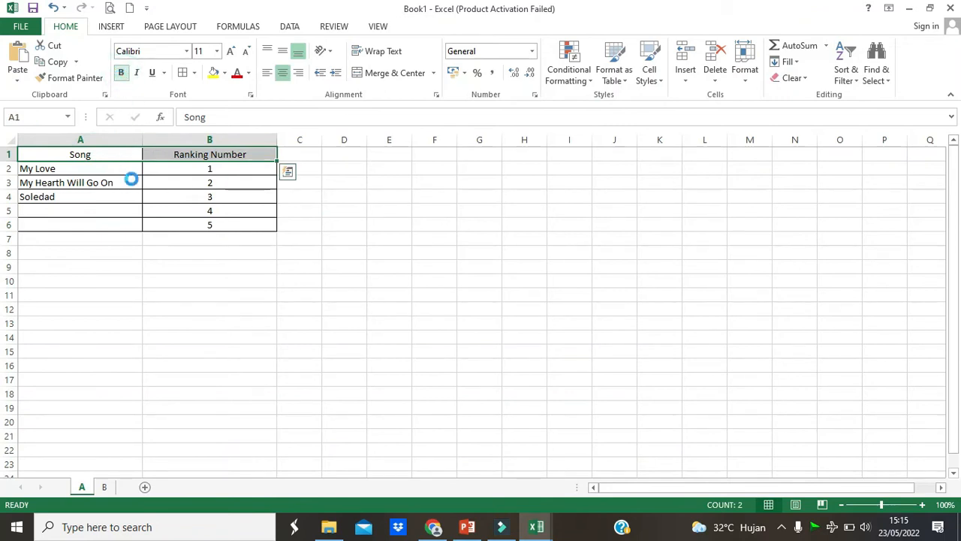
pyautogui.click(150, 220)
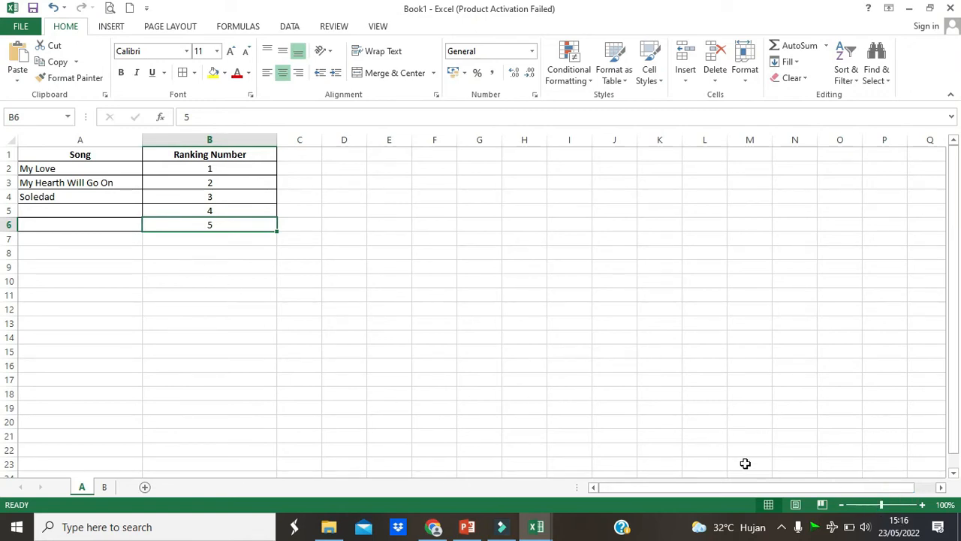
# - Set the font size of the song table in A1:B6 to 14 and widen column A slightly
pyautogui.moveTo(100, 158); pyautogui.dragTo(175, 225)
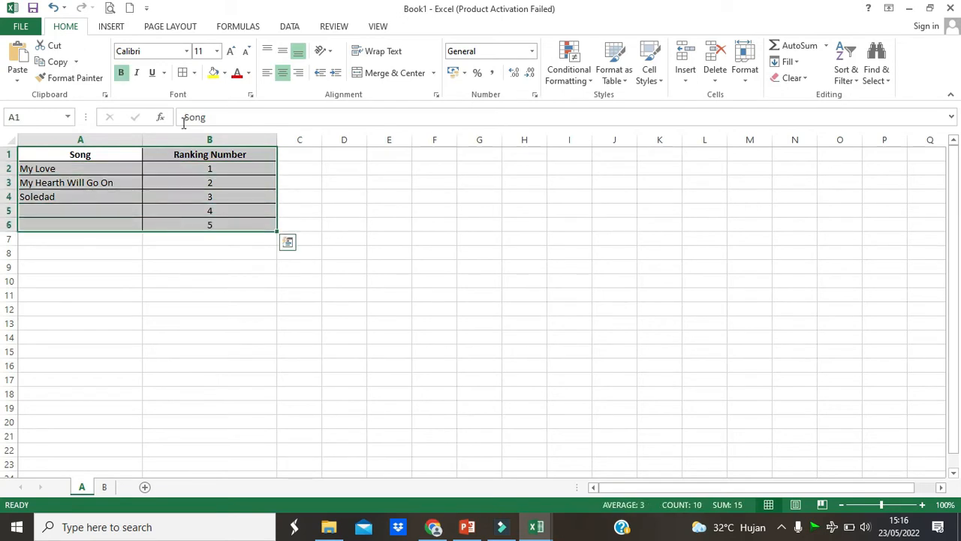
pyautogui.click(217, 51)
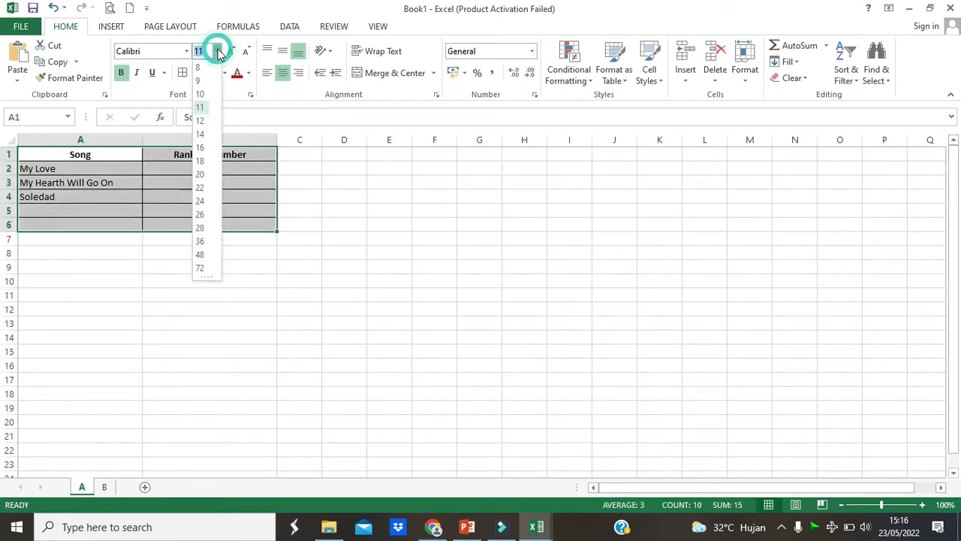
pyautogui.click(204, 135)
pyautogui.click(202, 289)
pyautogui.moveTo(142, 140); pyautogui.dragTo(164, 141)
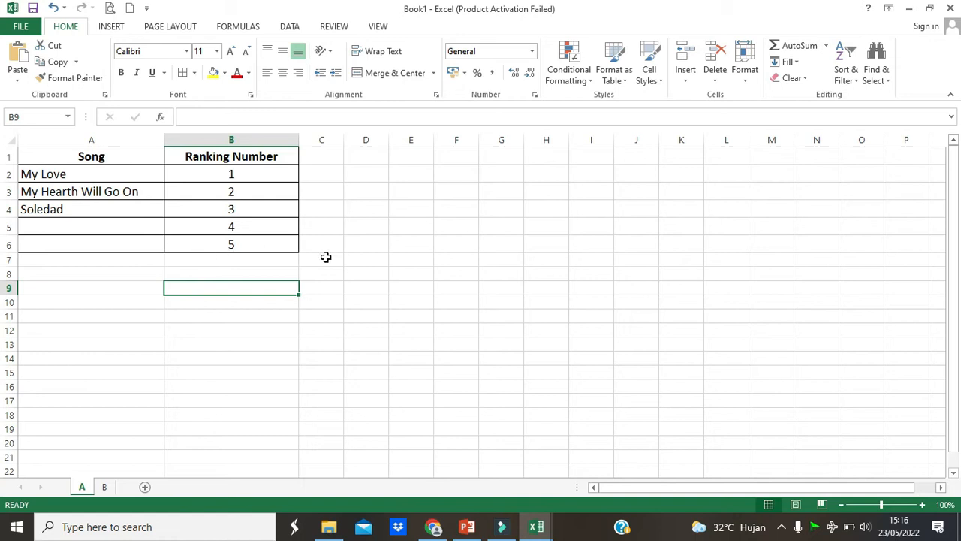
# - On sheet B, enter the heading Car Name in A1
pyautogui.click(106, 489)
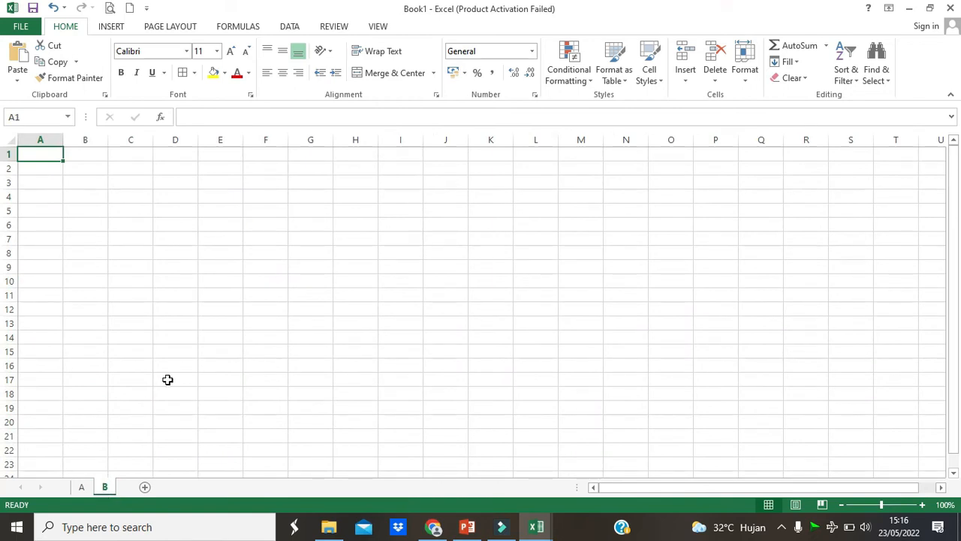
pyautogui.write('car')
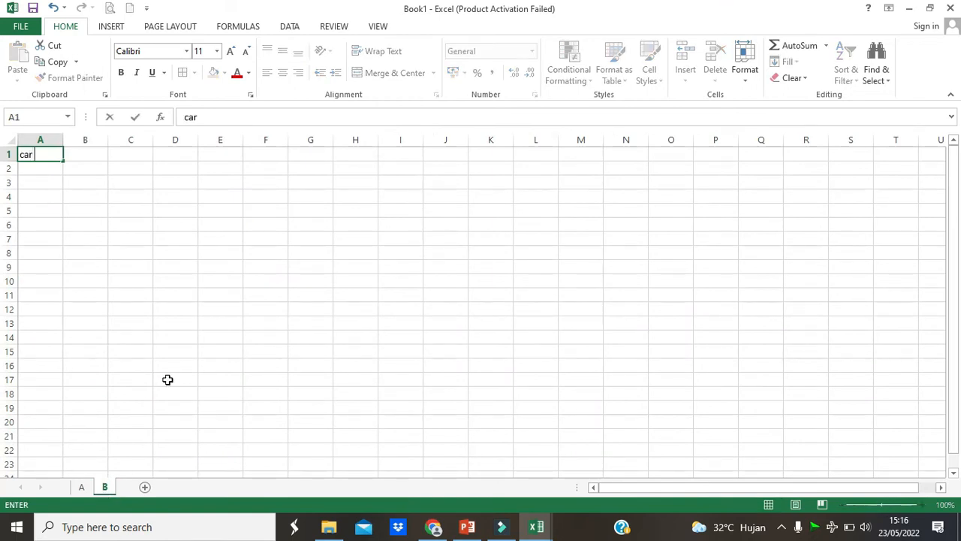
pyautogui.press('BackSpace')
pyautogui.write('Carn')
pyautogui.press('BackSpace')
pyautogui.write('Name')
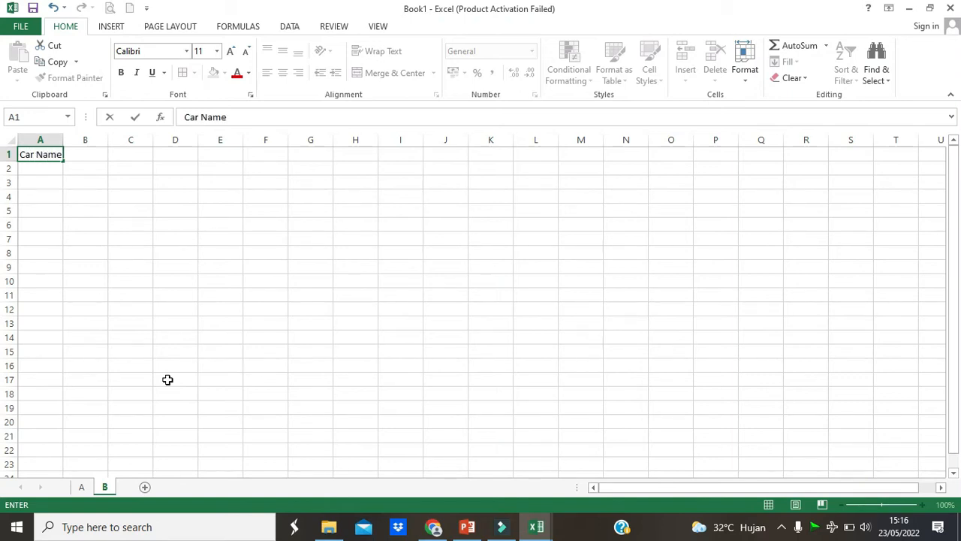
pyautogui.press('Tab')
# - Enter the heading Company Name in B1
pyautogui.write('Com')
pyautogui.write('pna')
pyautogui.press('BackSpace')
pyautogui.press('BackSpace')
pyautogui.write('any Name')
pyautogui.press('Tab')
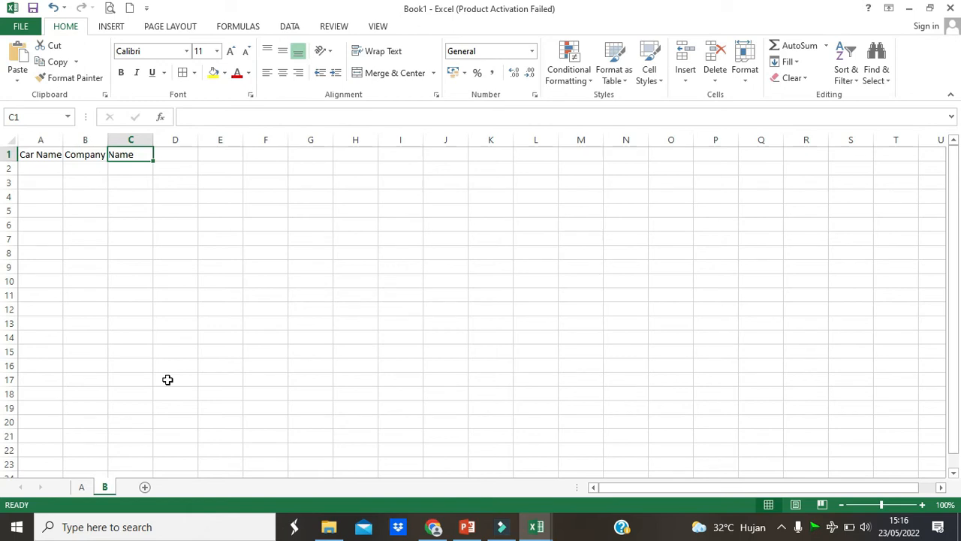
# - Enter the headings Cost in C1 and Color in D1, and widen columns A to D
pyautogui.write('Cost')
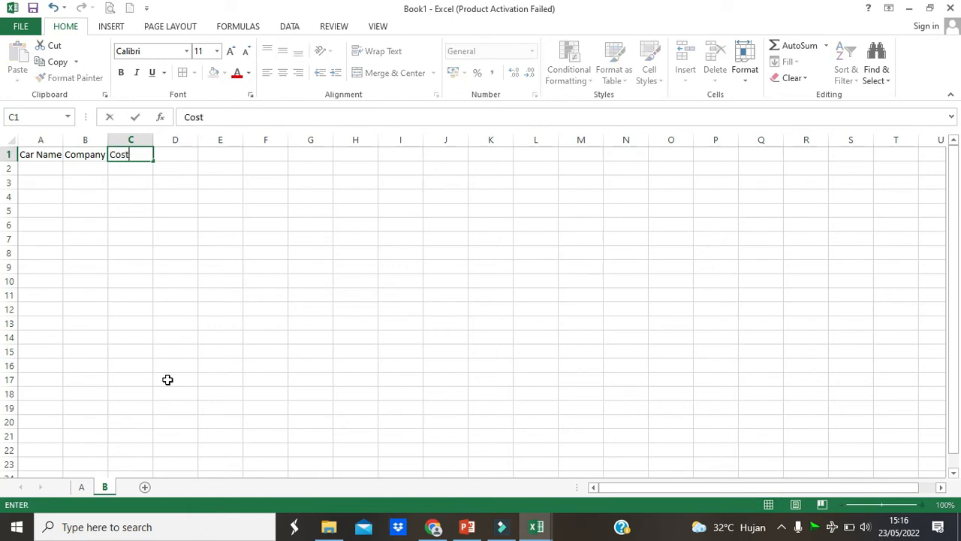
pyautogui.press('Tab')
pyautogui.write('C')
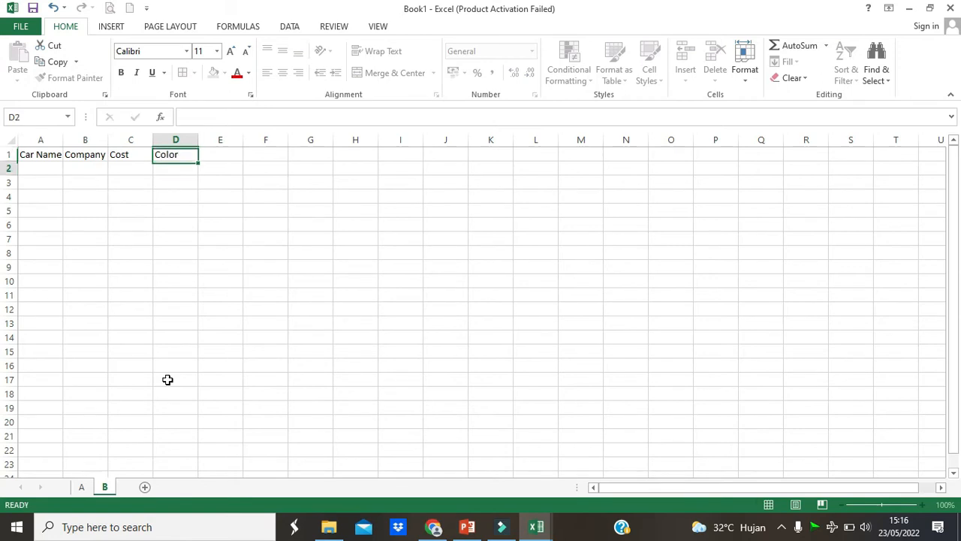
pyautogui.press('Return')
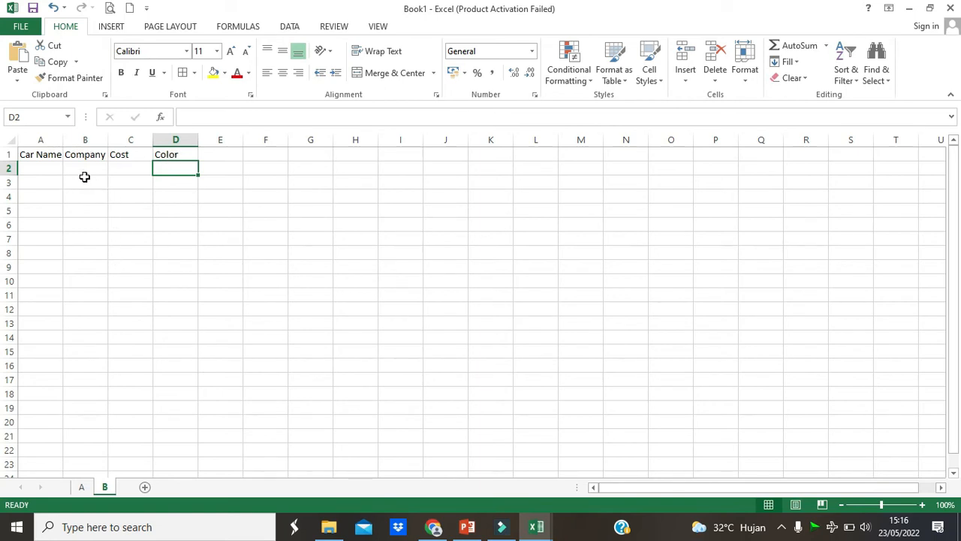
pyautogui.moveTo(63, 140); pyautogui.dragTo(327, 139)
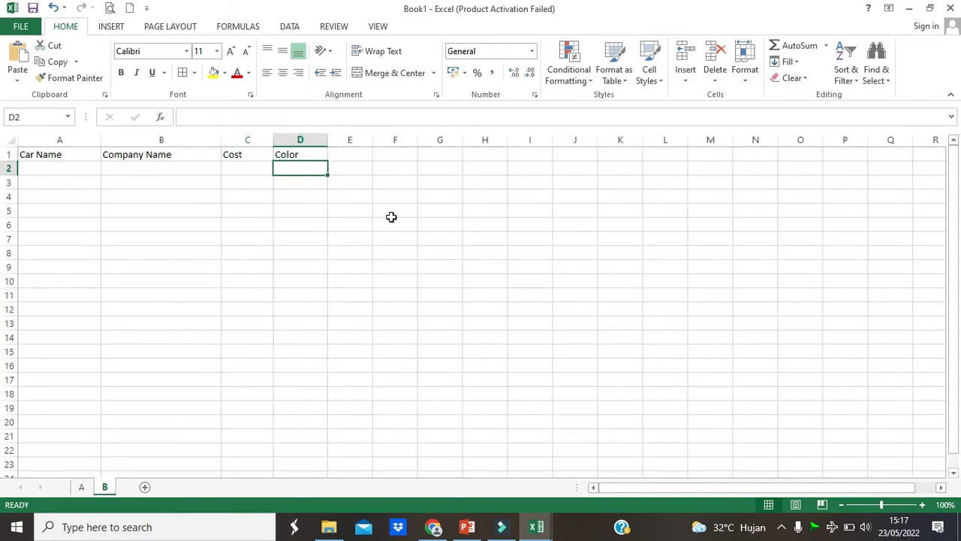
pyautogui.click(394, 223)
# - Enter the first car in row 2, with Avanza in A2 and Toyota in B2
pyautogui.click(91, 172)
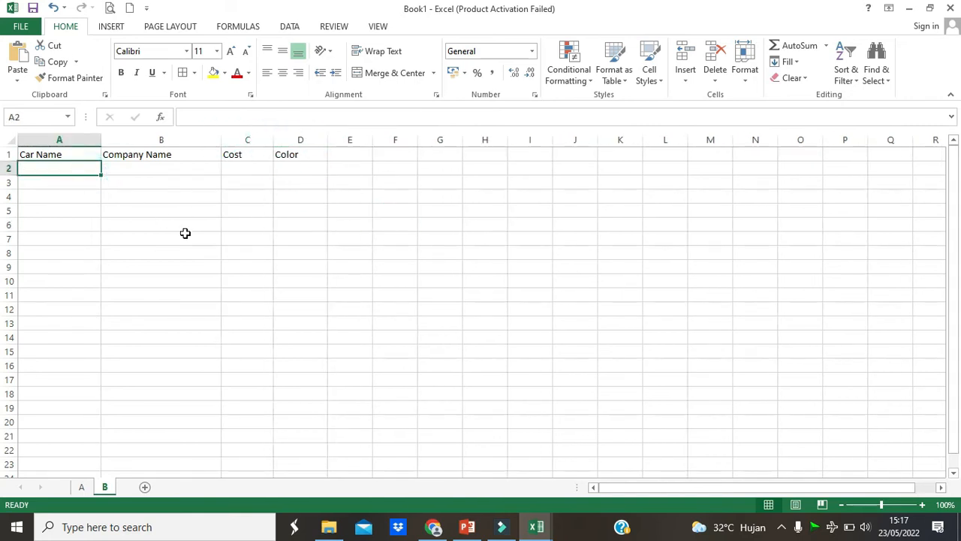
pyautogui.write('Avanza')
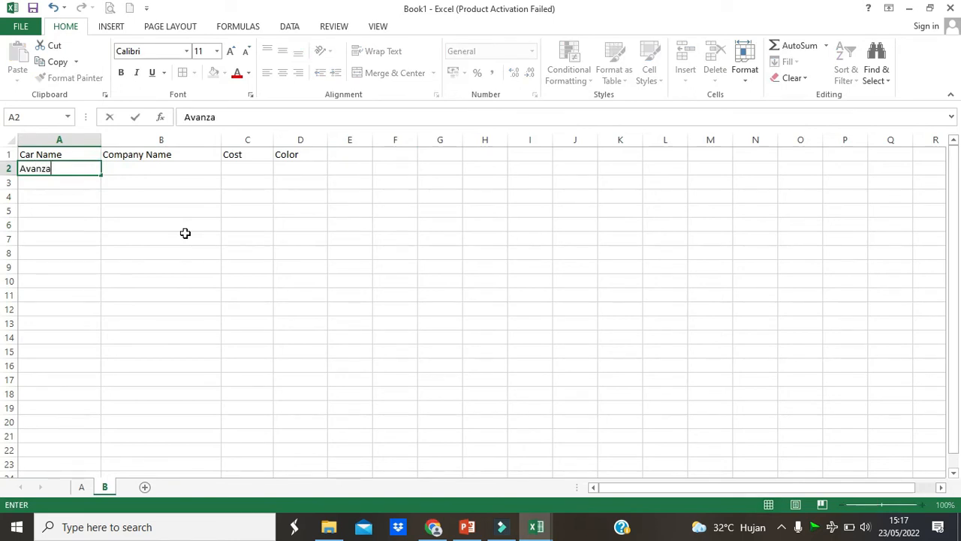
pyautogui.press('Tab')
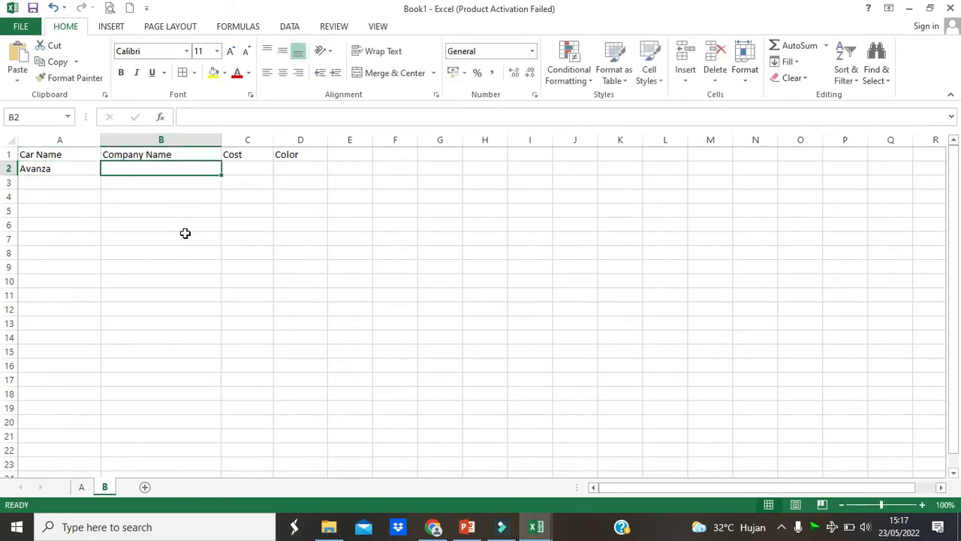
pyautogui.write('t')
pyautogui.write('Toyo')
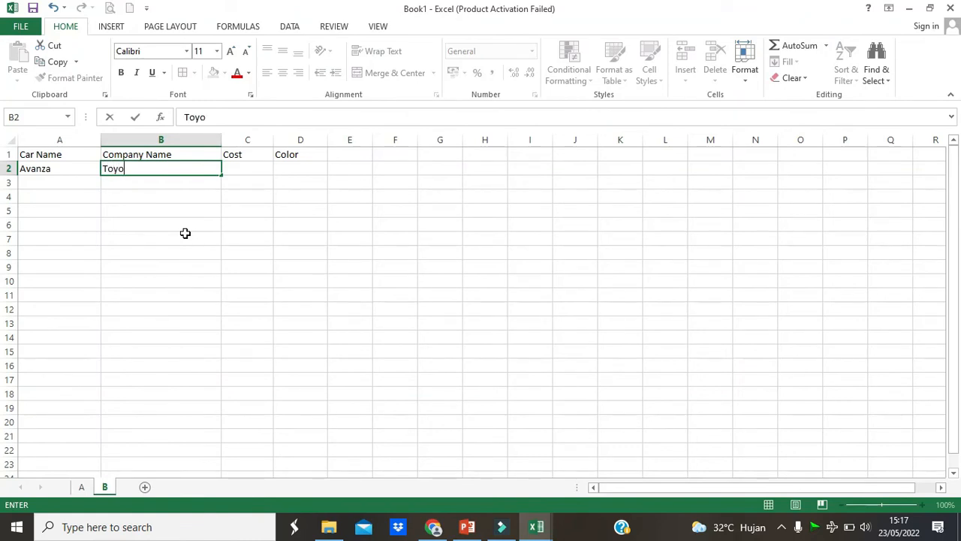
pyautogui.press('Tab')
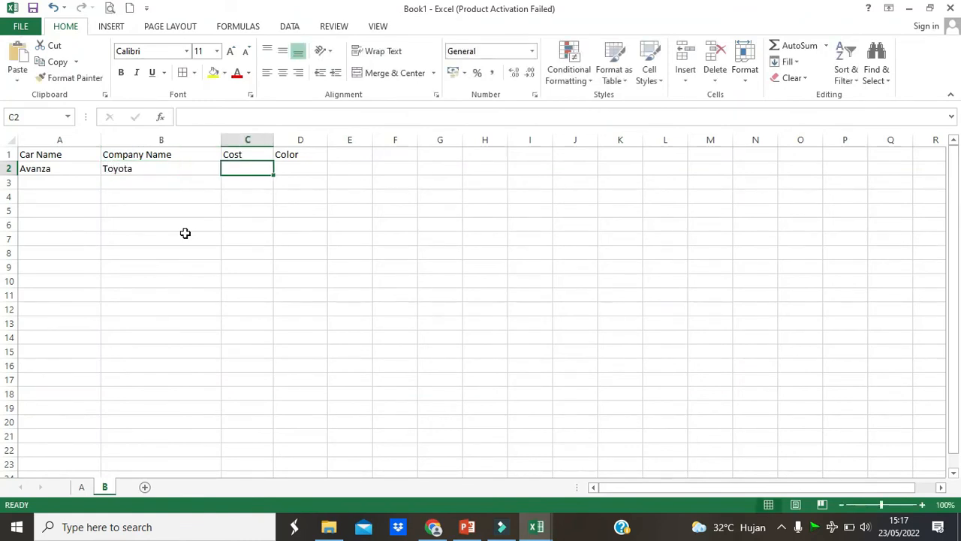
# - Complete the Avanza row with the cost 290000000 in C2 and the color Silver in D2
pyautogui.write('29')
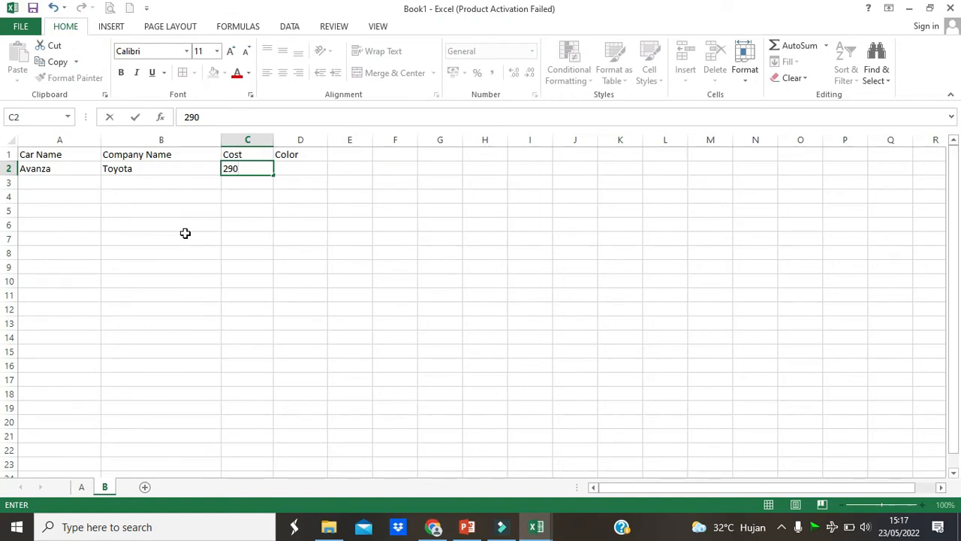
pyautogui.write('0000000')
pyautogui.press('Tab')
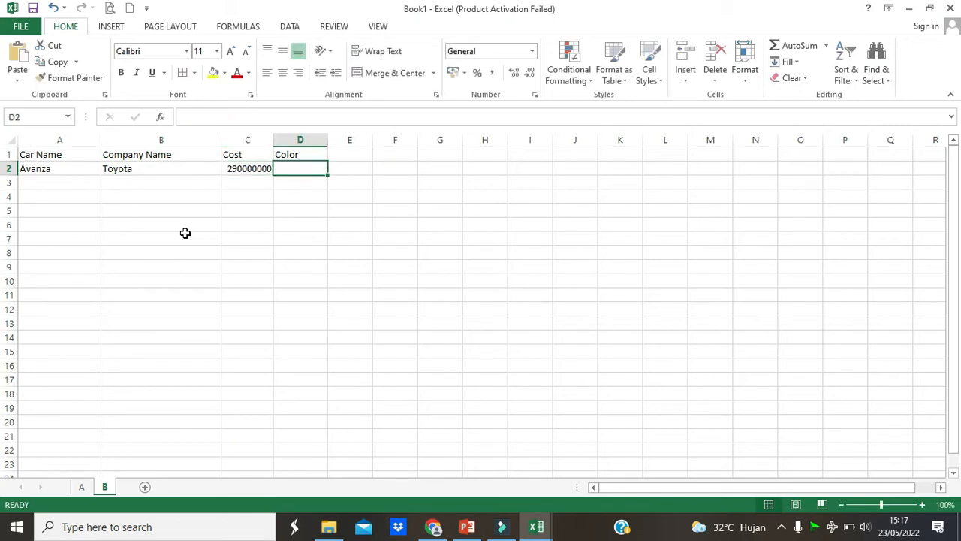
pyautogui.write('Silver')
pyautogui.press('Return')
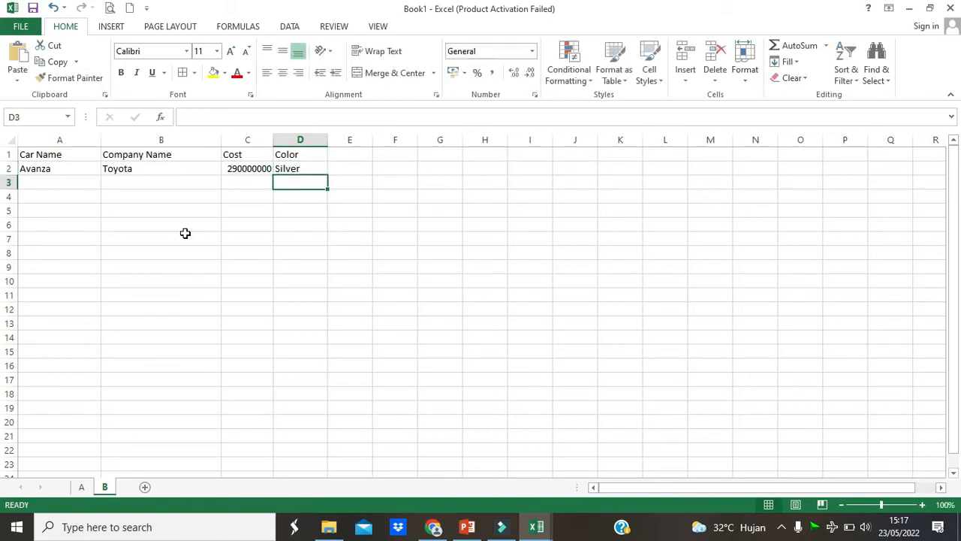
# - Apply Comma Style to the cost in C2 and widen column C so the full number fits
pyautogui.click(244, 168)
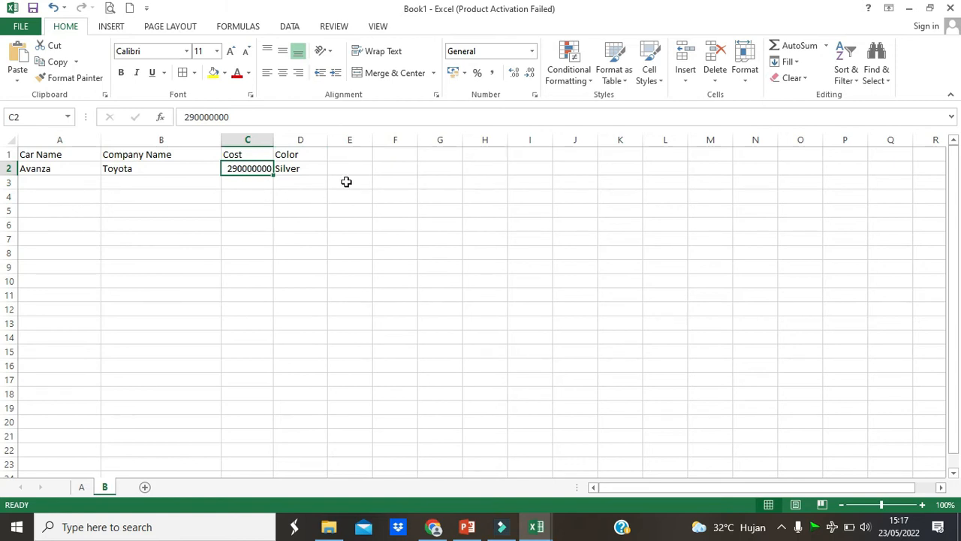
pyautogui.click(493, 75)
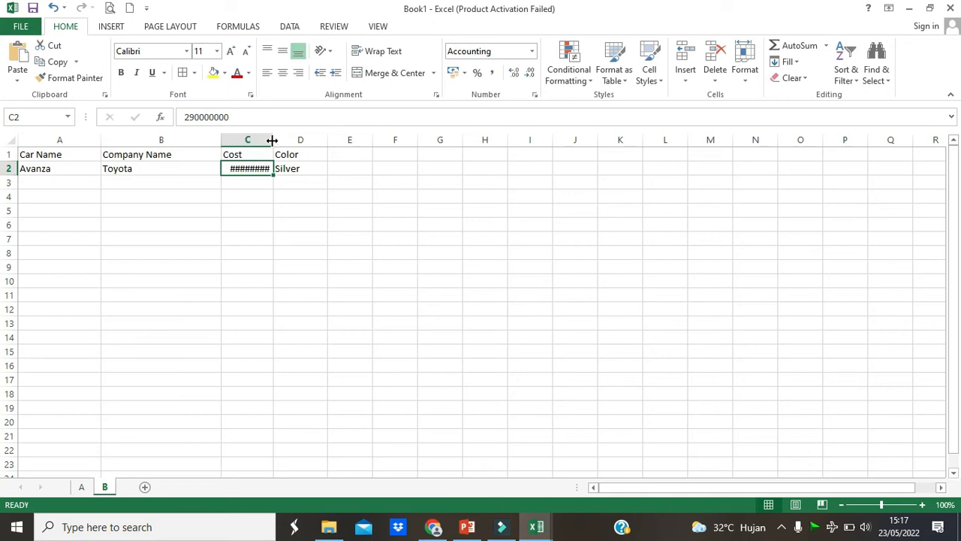
pyautogui.moveTo(272, 139); pyautogui.dragTo(309, 142)
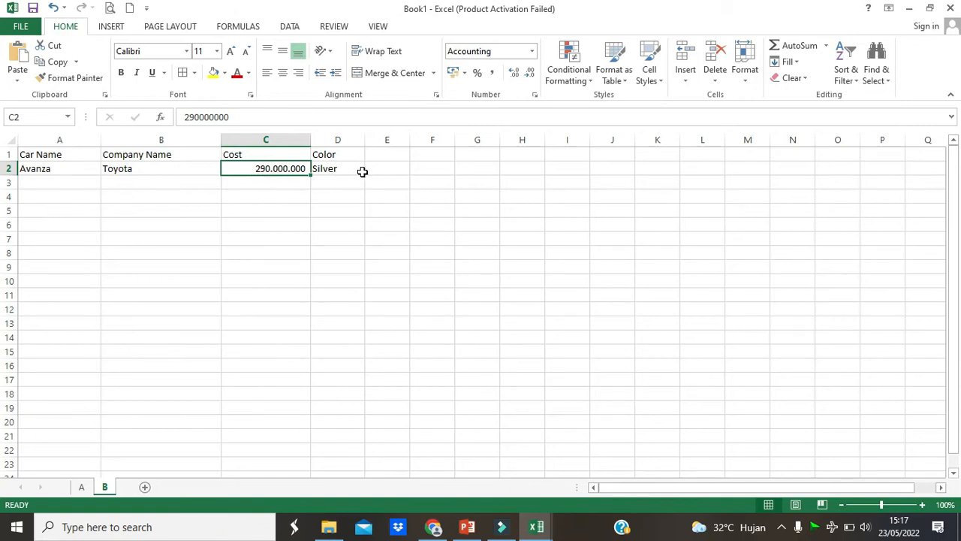
pyautogui.click(349, 196)
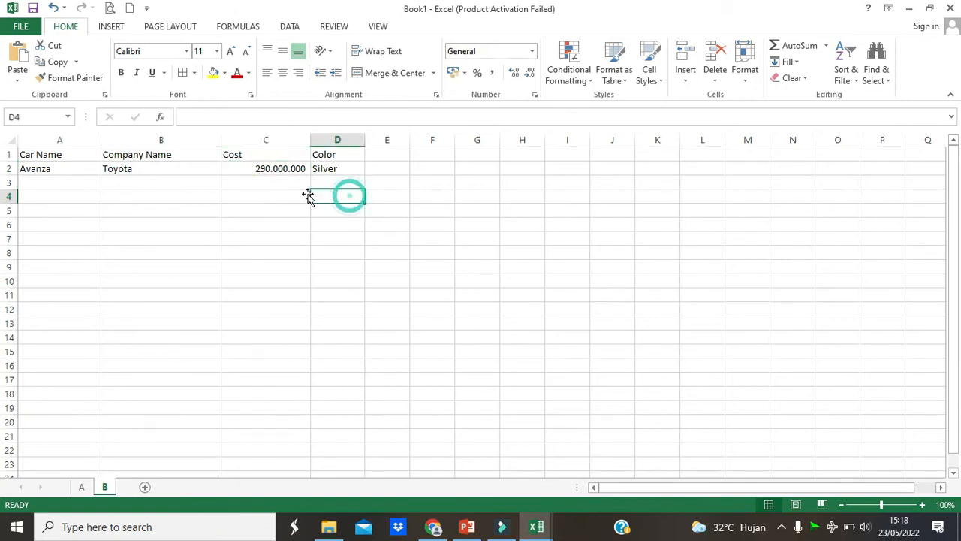
# - Enter the car names Xpander in A3 and Panther in A4
pyautogui.click(72, 183)
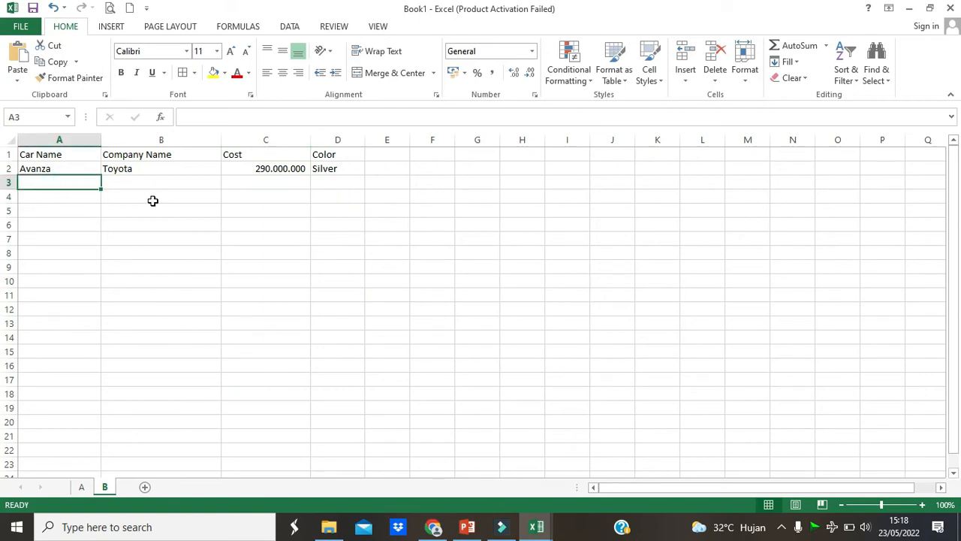
pyautogui.write('Xpander')
pyautogui.press('Return')
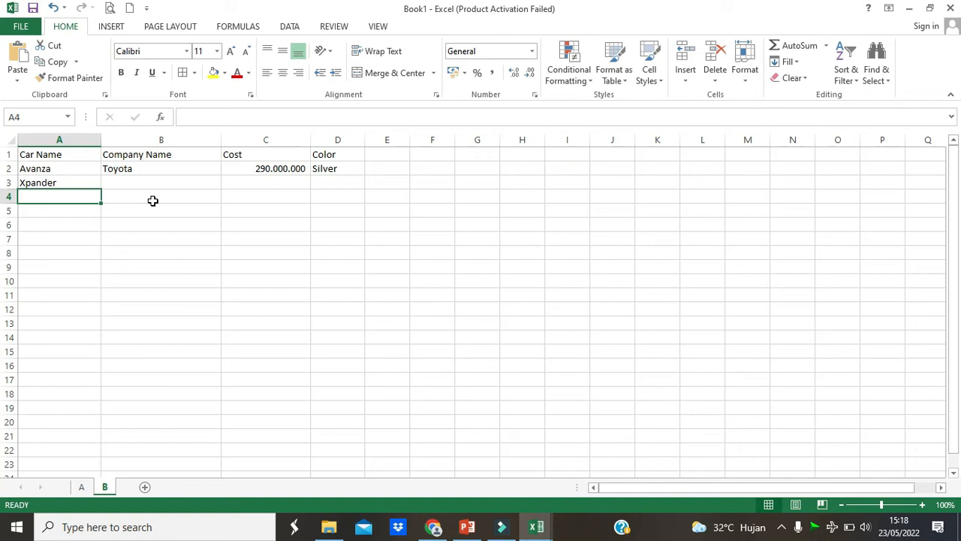
pyautogui.write('I')
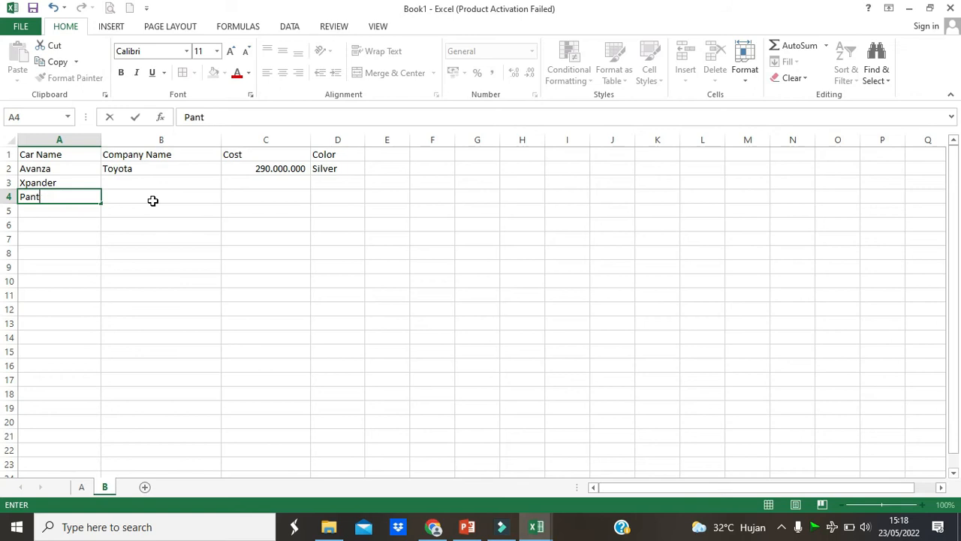
pyautogui.press('Return')
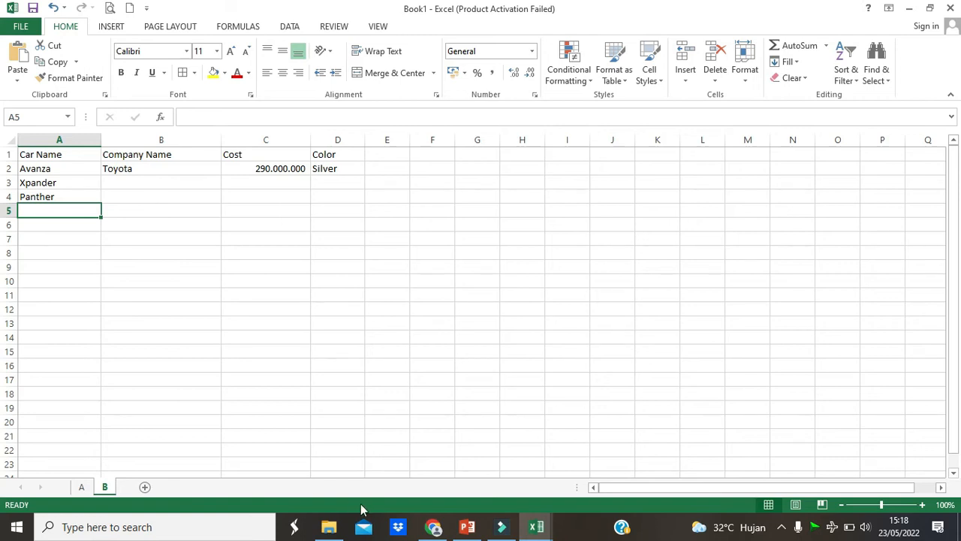
# - Switch to the PowerPoint presentation, check the car names in the Example B table on slide 5, and return to the Book1 workbook in Excel
pyautogui.click(467, 527)
pyautogui.scroll(-2, 66, 306)
pyautogui.click(67, 300)
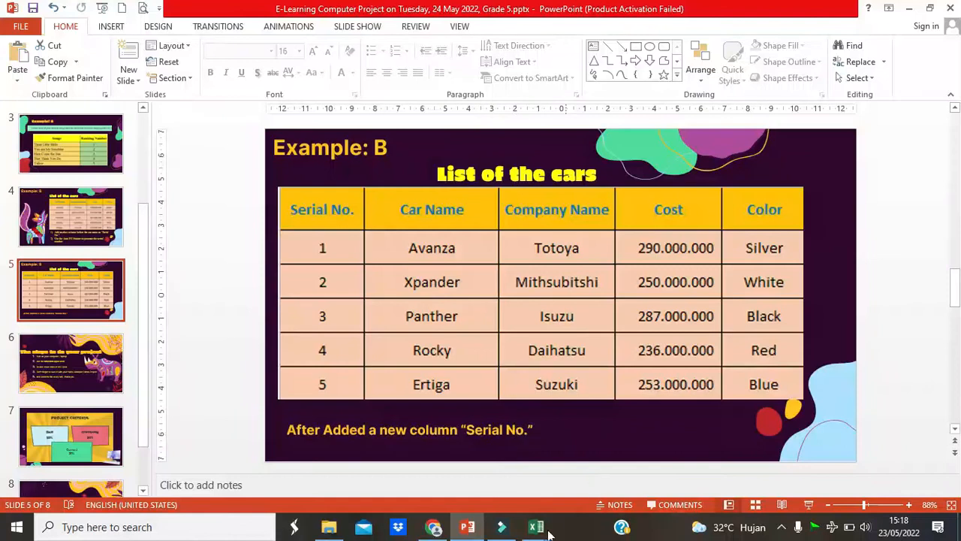
pyautogui.moveTo(548, 532)
pyautogui.click(486, 470)
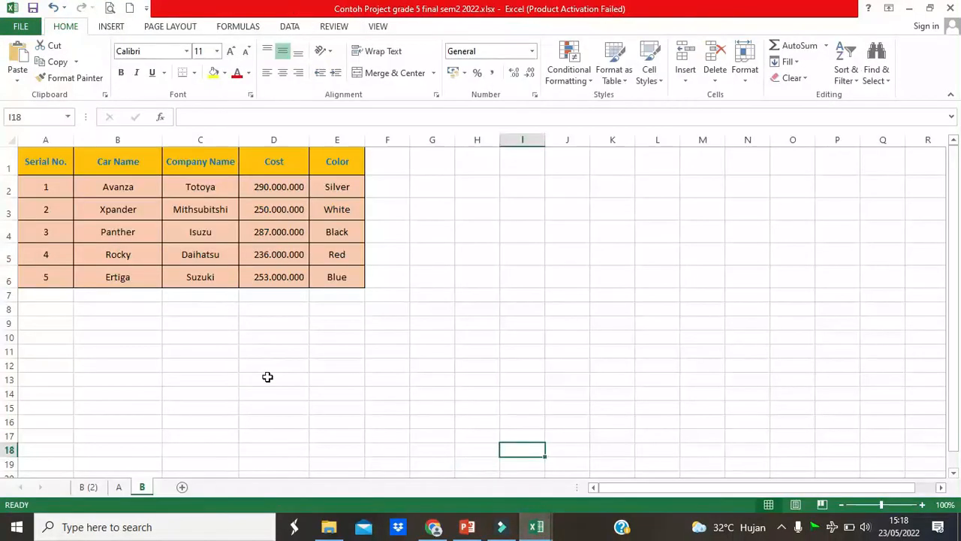
pyautogui.moveTo(532, 526)
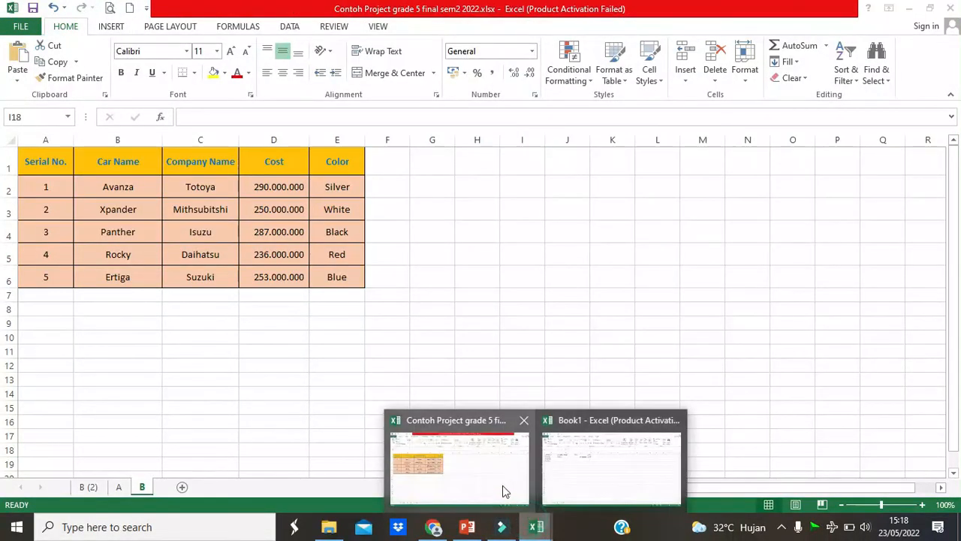
pyautogui.click(590, 470)
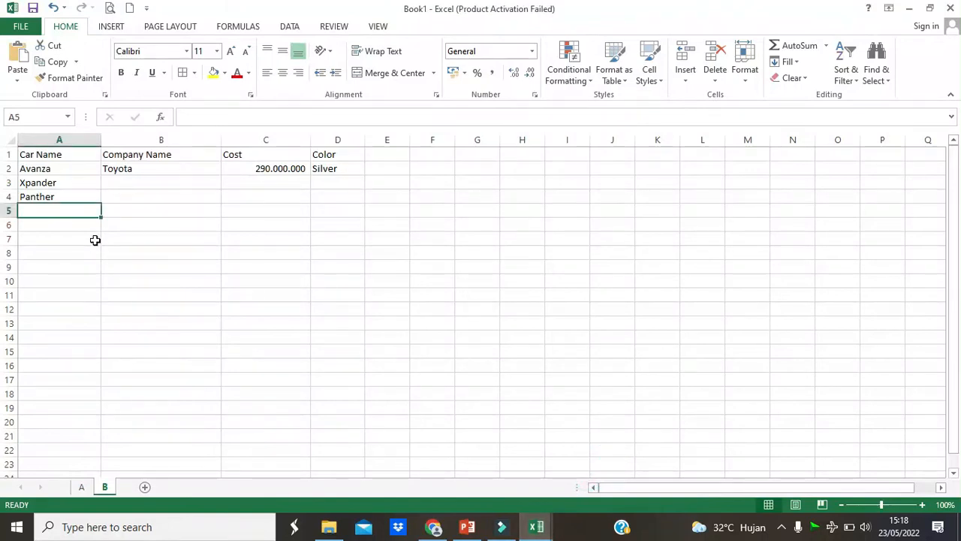
# - Enter the car names Rocky in A5 and Ertiga in A6
pyautogui.write('Rocky')
pyautogui.press('Return')
pyautogui.write('Ertiga')
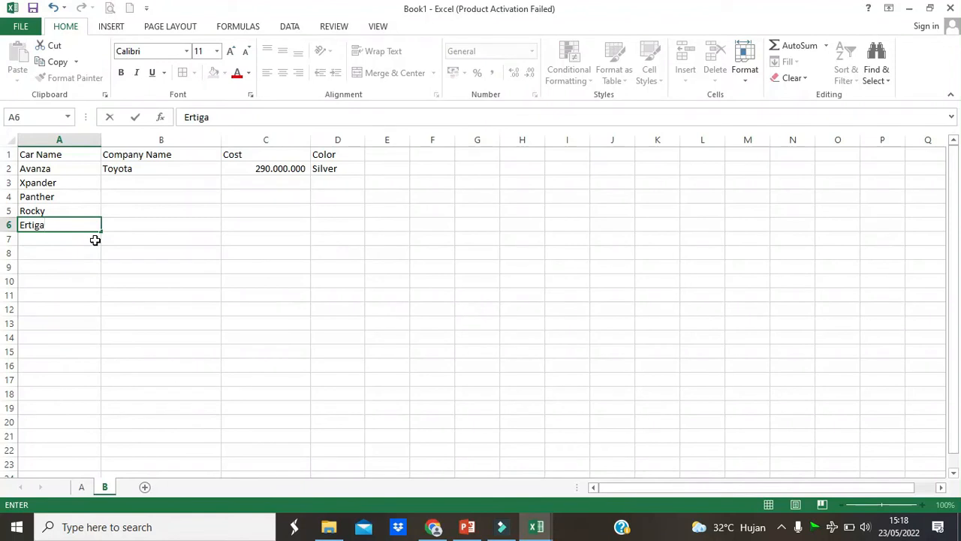
# - Apply All Borders to the car table in A1:D6
pyautogui.click(142, 214)
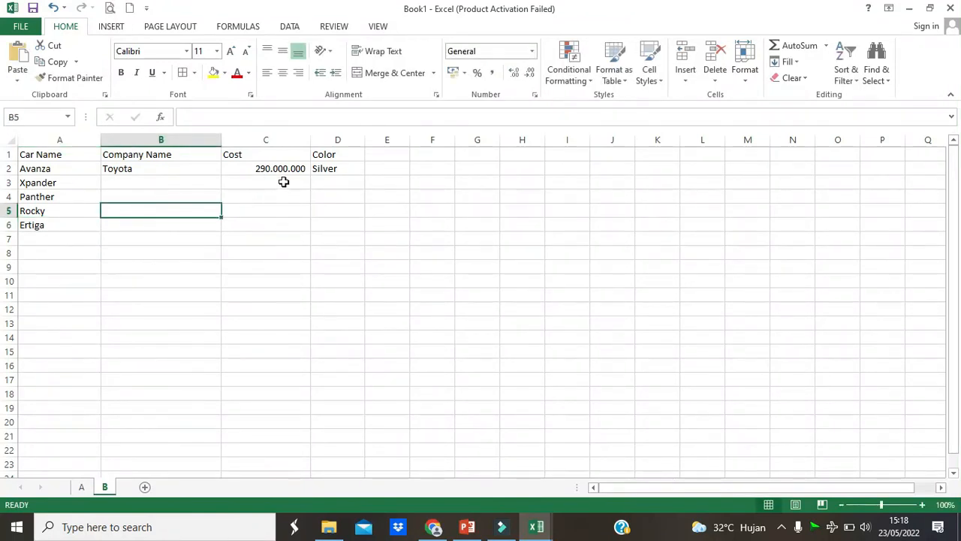
pyautogui.click(341, 210)
pyautogui.moveTo(67, 155); pyautogui.dragTo(332, 223)
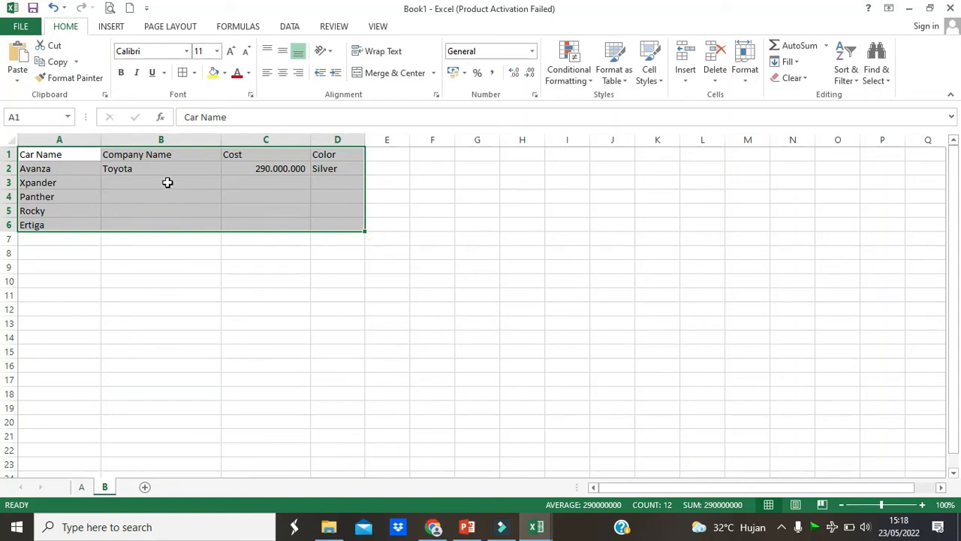
pyautogui.click(193, 75)
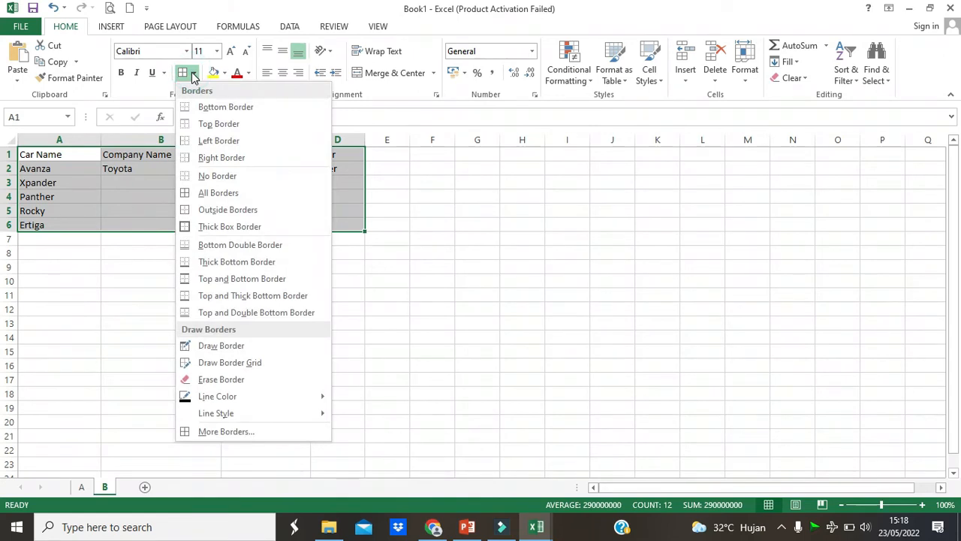
pyautogui.click(220, 193)
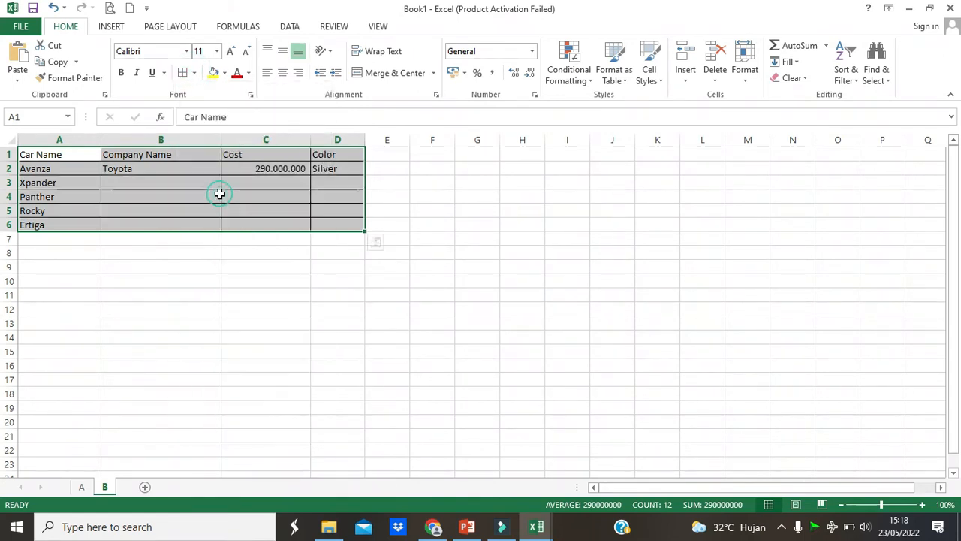
pyautogui.click(428, 199)
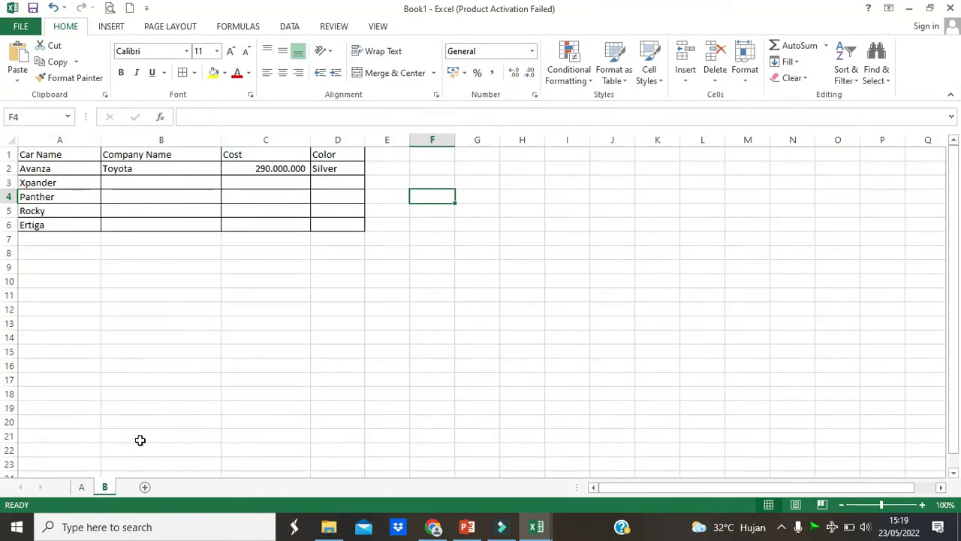
# - Center the header cells A1:D1 of the car table horizontally
pyautogui.click(68, 156)
pyautogui.moveTo(111, 156); pyautogui.dragTo(331, 156)
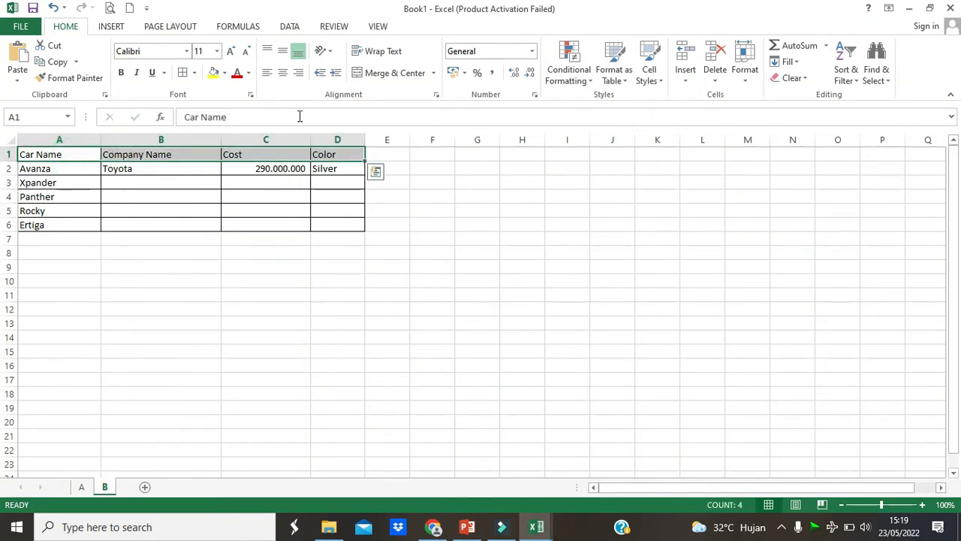
pyautogui.click(283, 73)
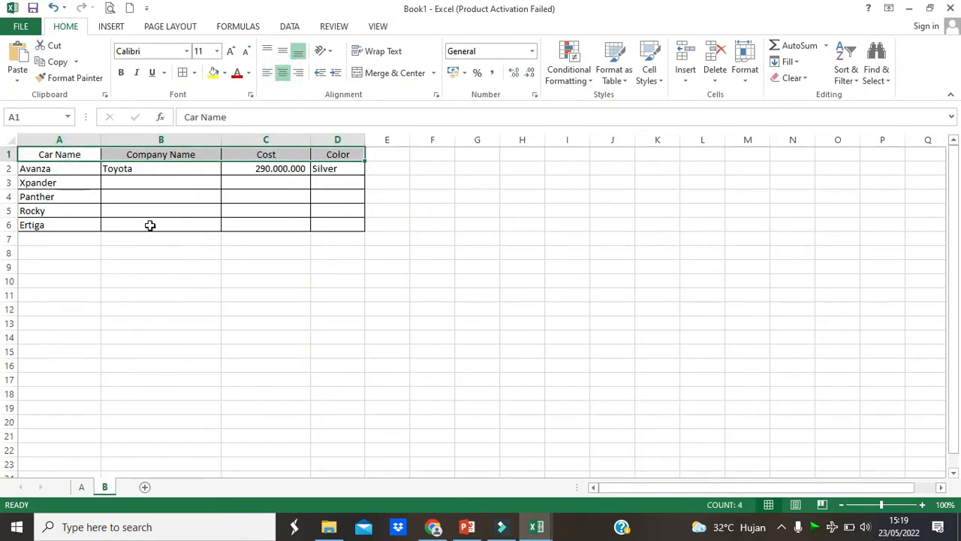
pyautogui.click(188, 251)
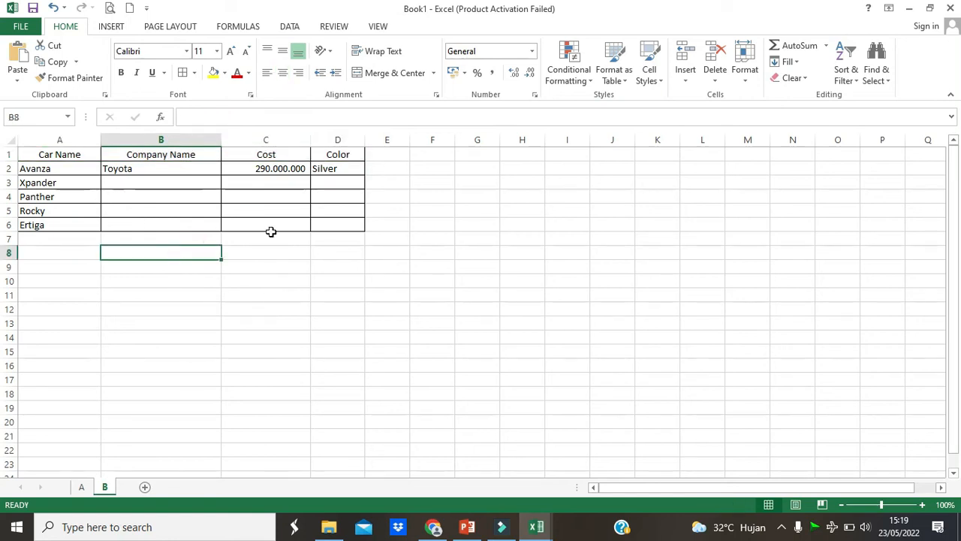
# - Set the font size of the whole car table in A1:D6 to 14
pyautogui.moveTo(54, 153); pyautogui.dragTo(330, 226)
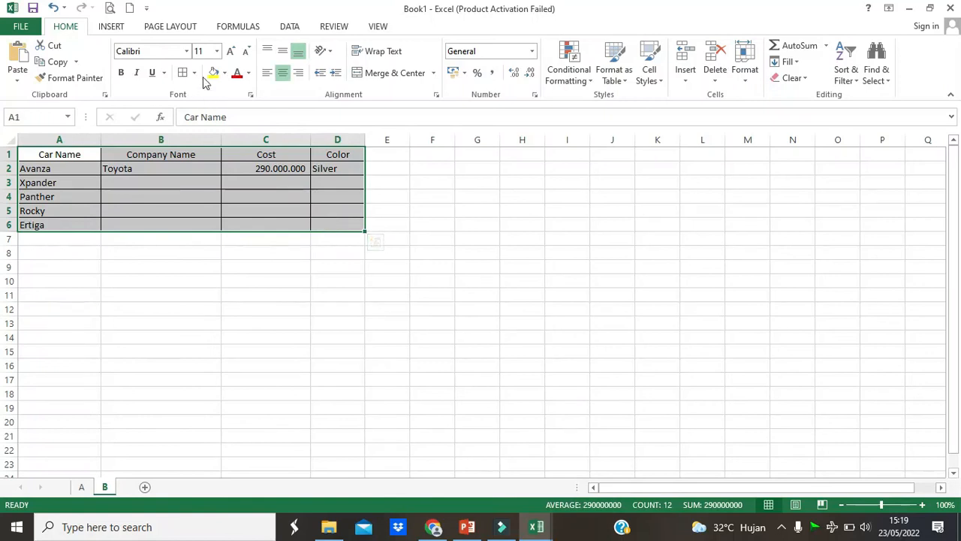
pyautogui.click(216, 51)
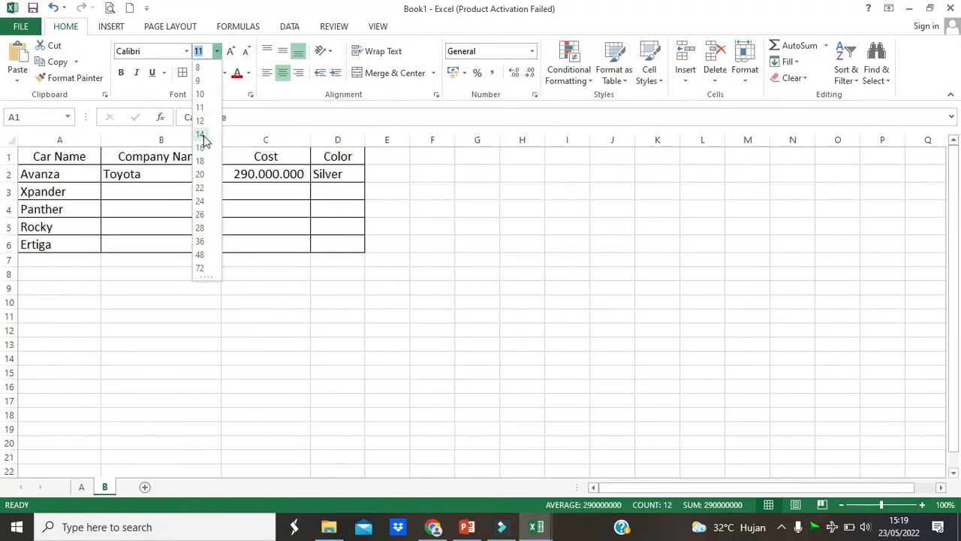
pyautogui.click(201, 134)
pyautogui.click(434, 285)
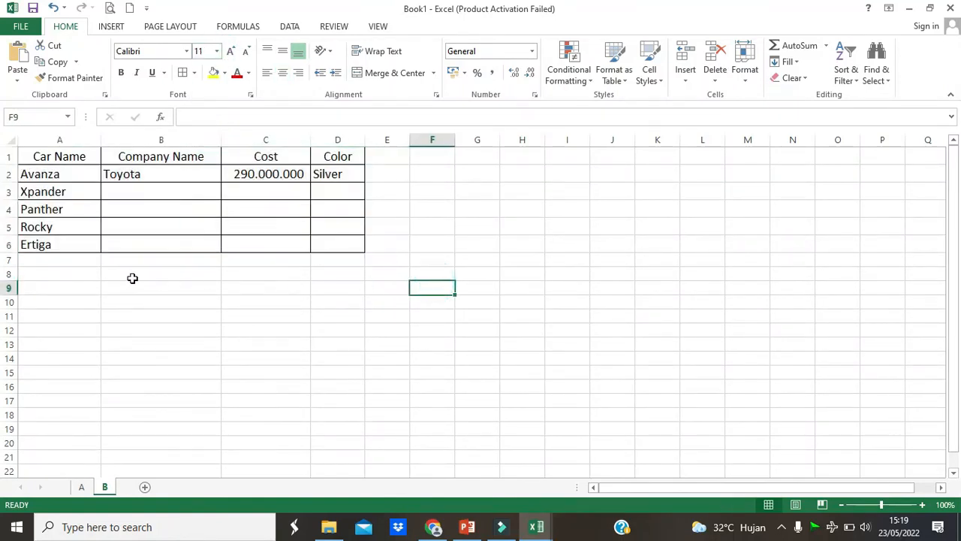
# - Fill the header cells A1:D1 of the car table with yellow
pyautogui.moveTo(83, 161); pyautogui.dragTo(316, 155)
pyautogui.click(214, 72)
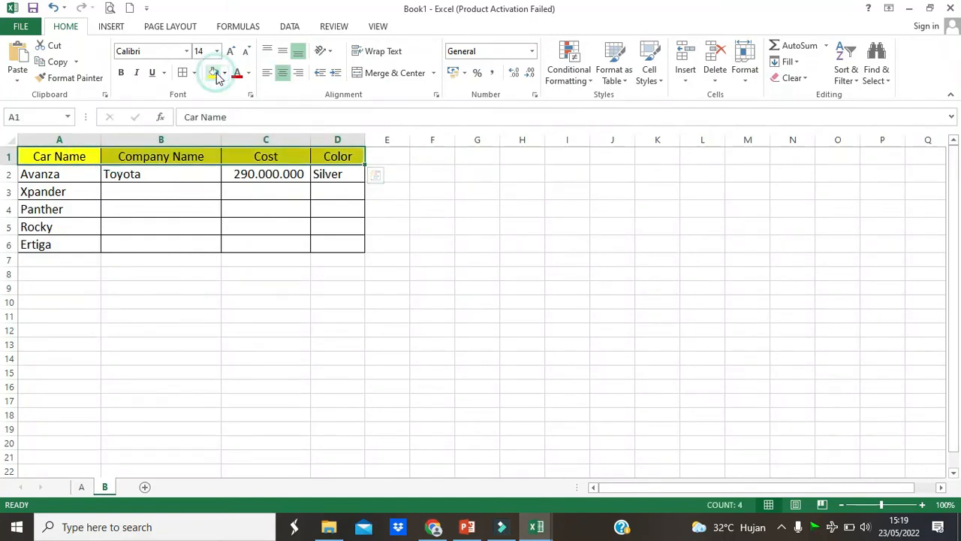
pyautogui.click(245, 214)
# - Set the header text in A1:D1 to the standard blue font color and make it bold
pyautogui.moveTo(89, 156); pyautogui.dragTo(326, 157)
pyautogui.click(79, 173)
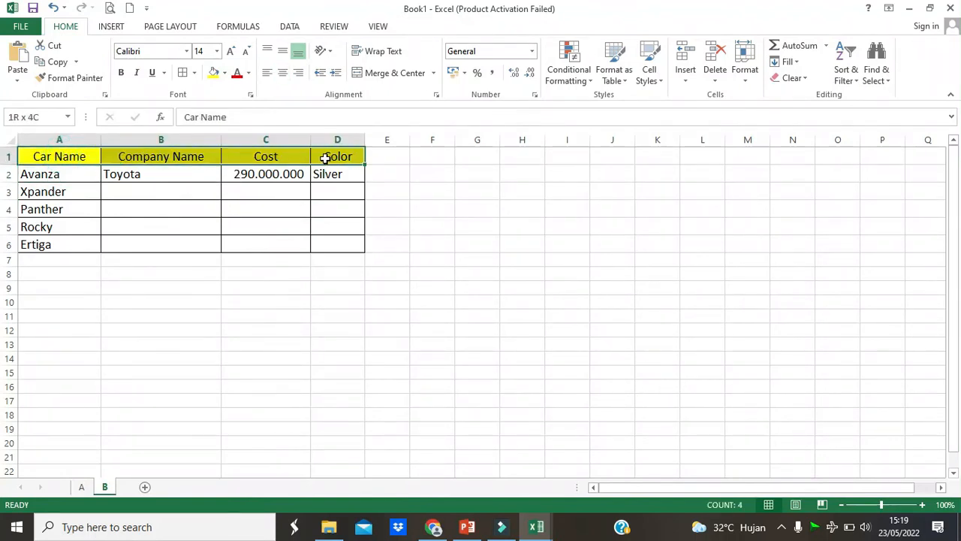
pyautogui.click(249, 73)
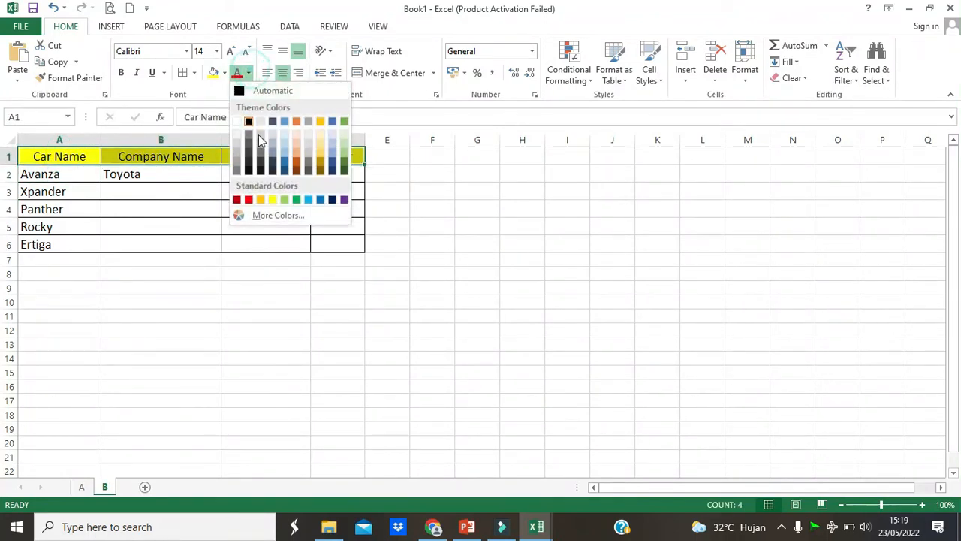
pyautogui.click(320, 199)
pyautogui.click(121, 72)
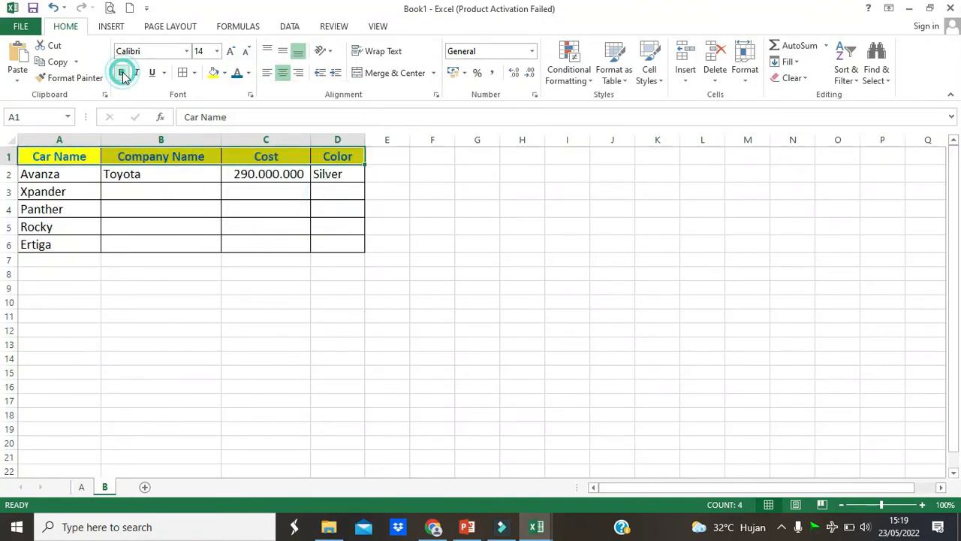
pyautogui.click(182, 217)
# - Fill the car table's body cells A2:D6 with a light orange theme color
pyautogui.moveTo(75, 175); pyautogui.dragTo(320, 243)
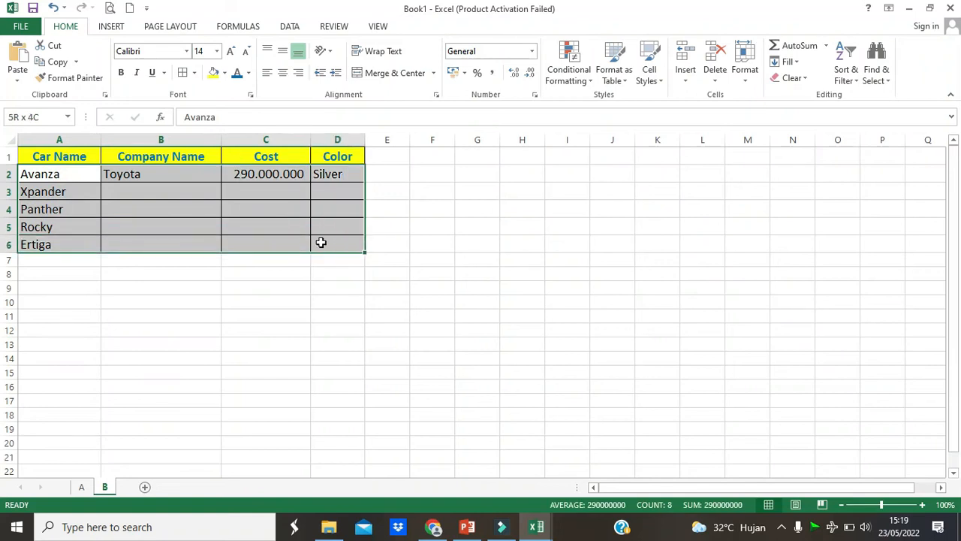
pyautogui.click(224, 73)
pyautogui.click(272, 116)
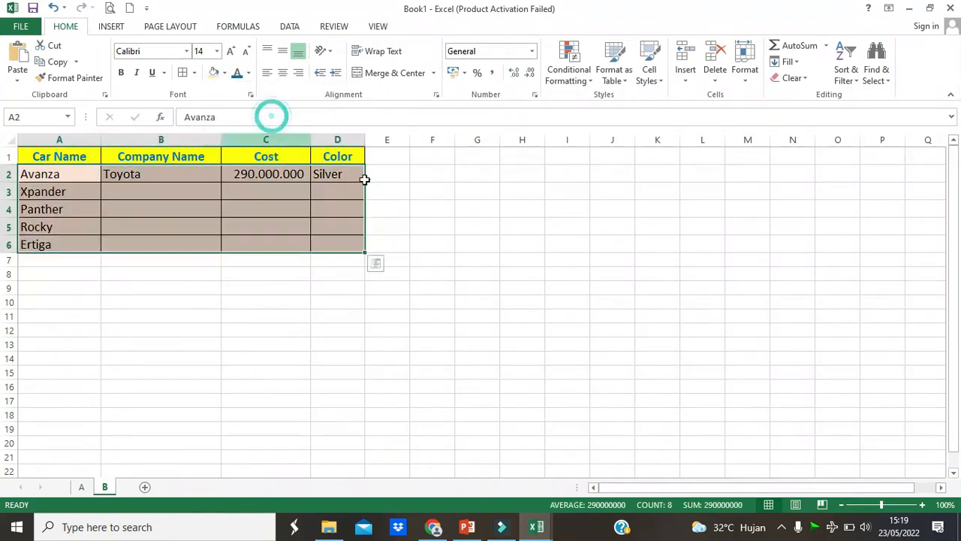
pyautogui.click(437, 223)
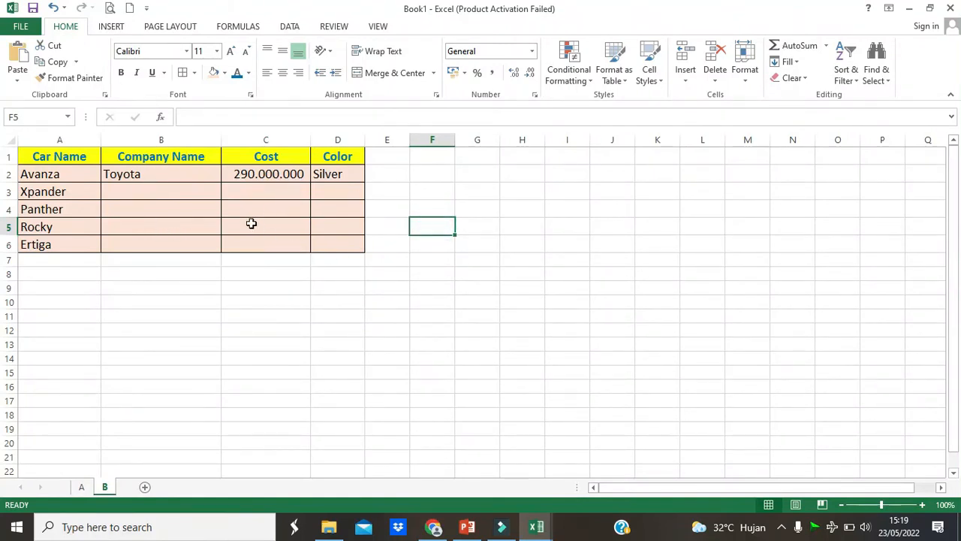
pyautogui.click(333, 197)
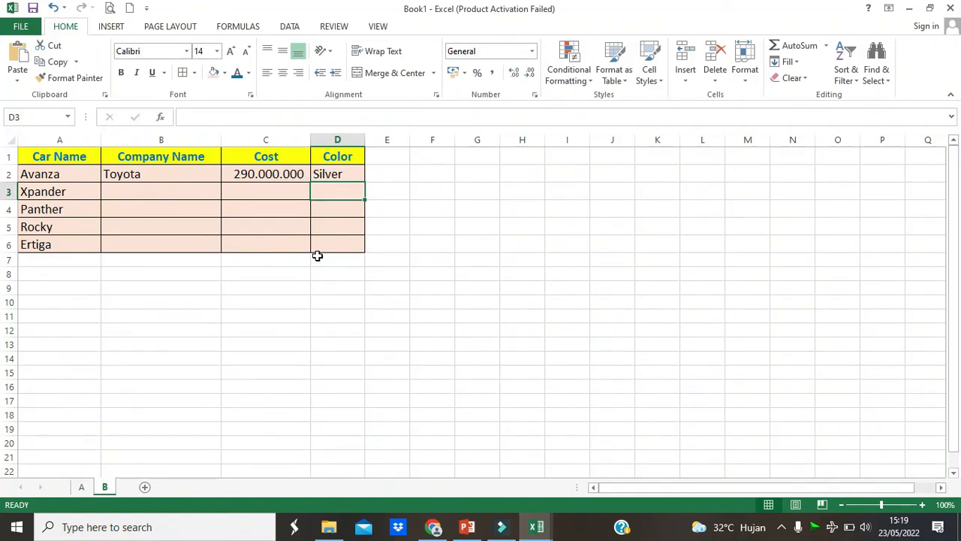
pyautogui.click(439, 276)
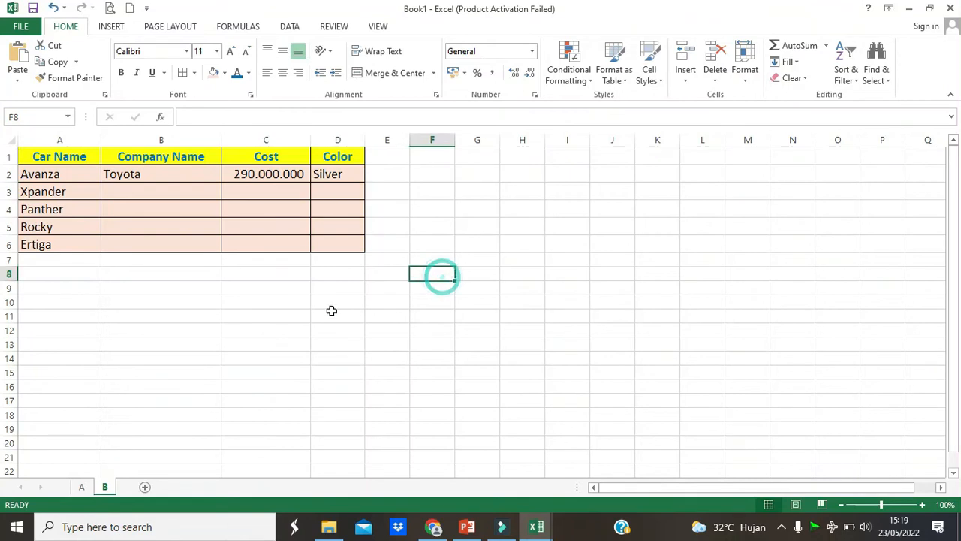
# - Save the workbook in the GRADE 5 JUPITER, NEPTUNE AND PLUTO folder, named with the person's title and name followed by _Project
pyautogui.click(33, 32)
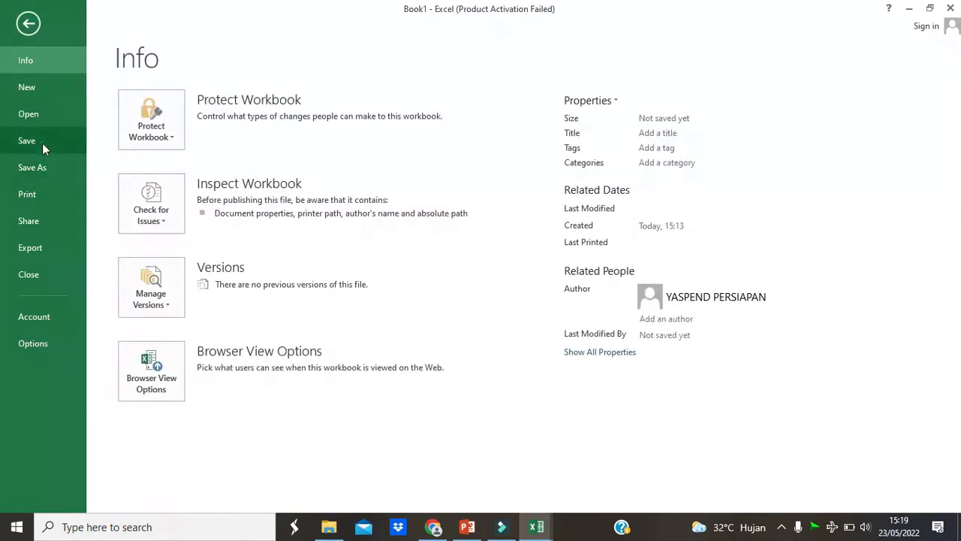
pyautogui.click(42, 143)
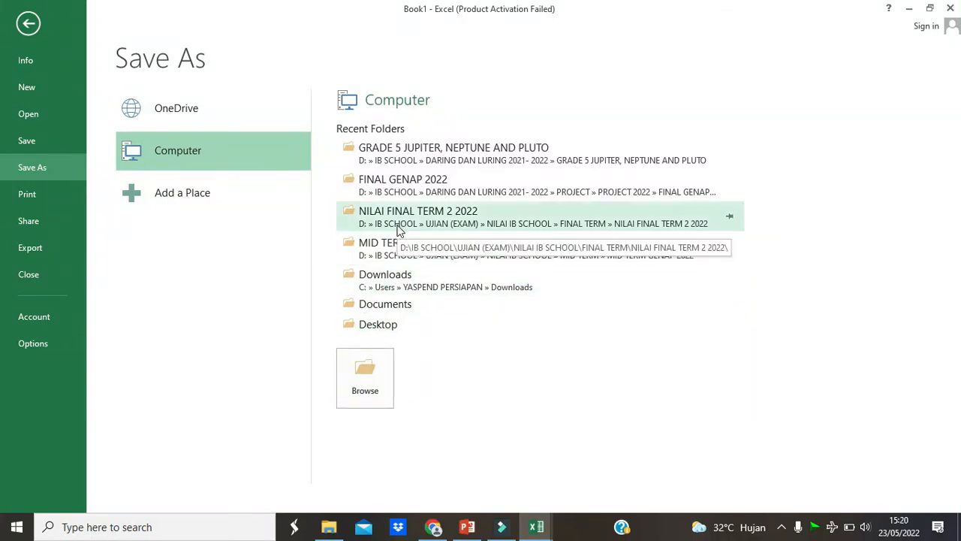
pyautogui.click(417, 162)
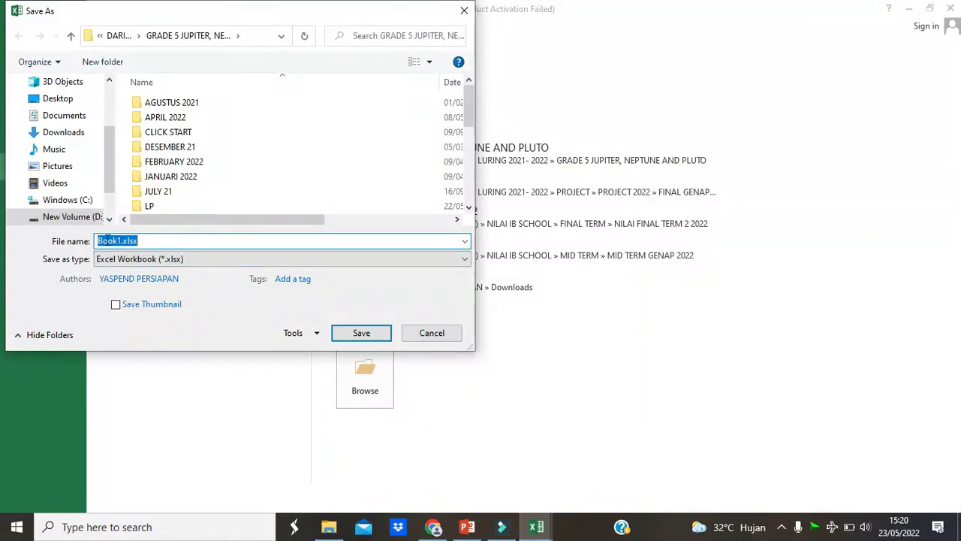
pyautogui.write('Mr.')
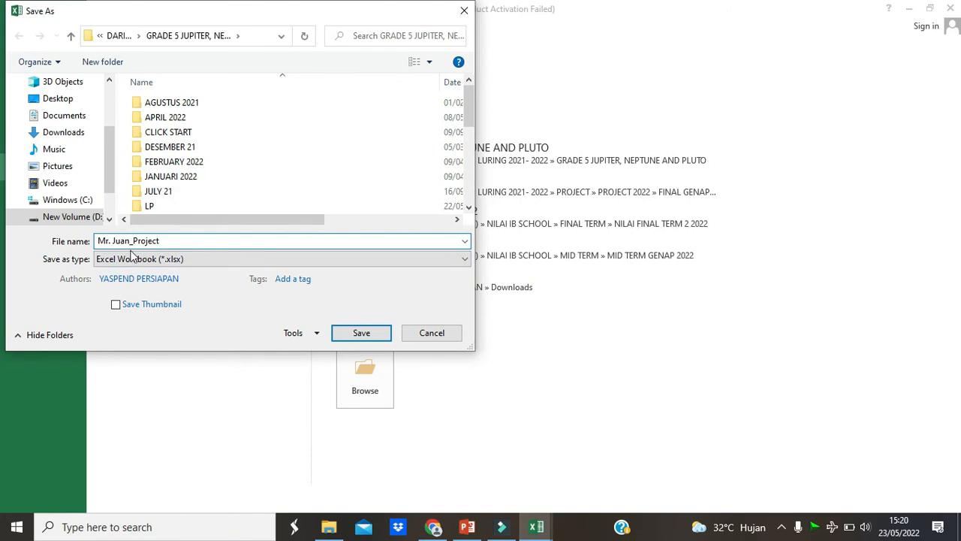
pyautogui.click(361, 333)
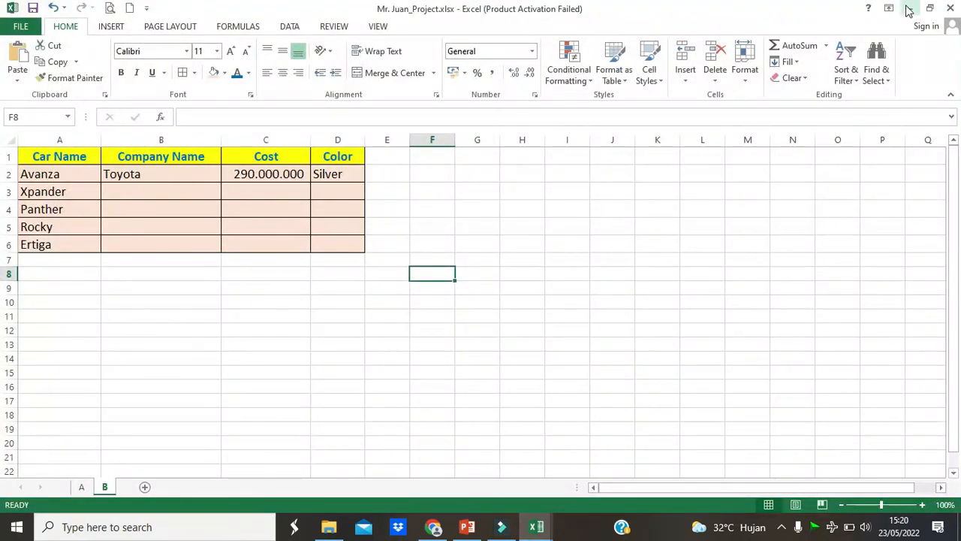
# - Switch to Chrome, look at the WhatsApp Web and google translate tabs, and return to the workbook in Excel
pyautogui.click(443, 530)
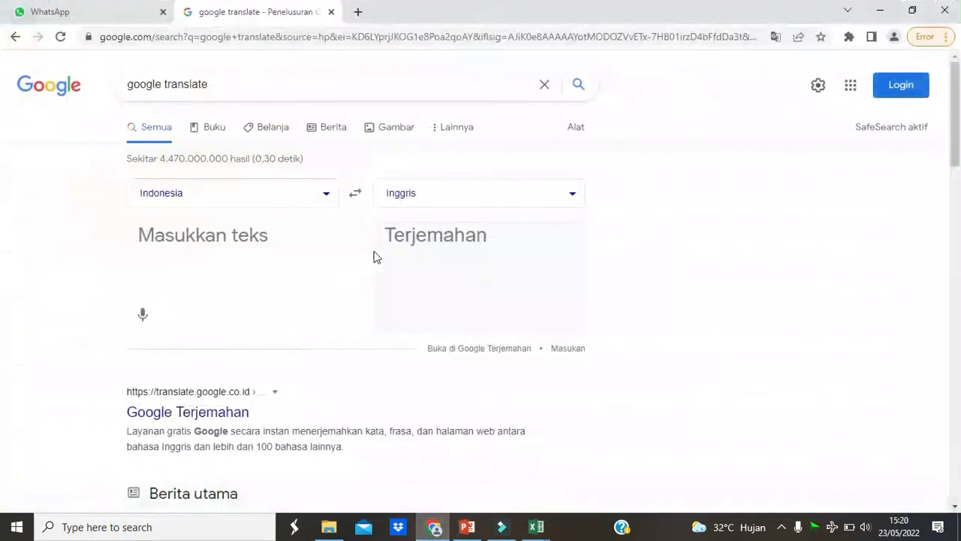
pyautogui.click(111, 23)
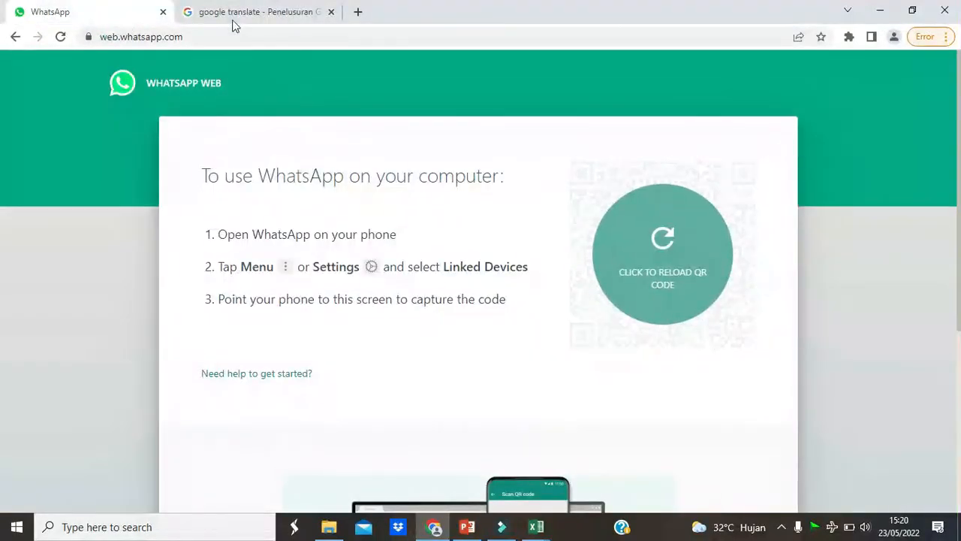
pyautogui.click(231, 21)
pyautogui.click(541, 528)
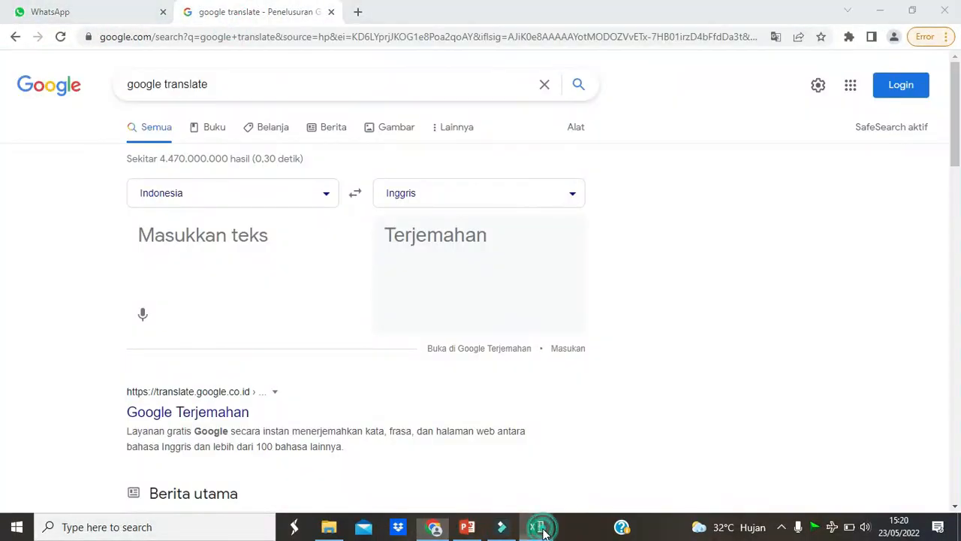
pyautogui.click(568, 481)
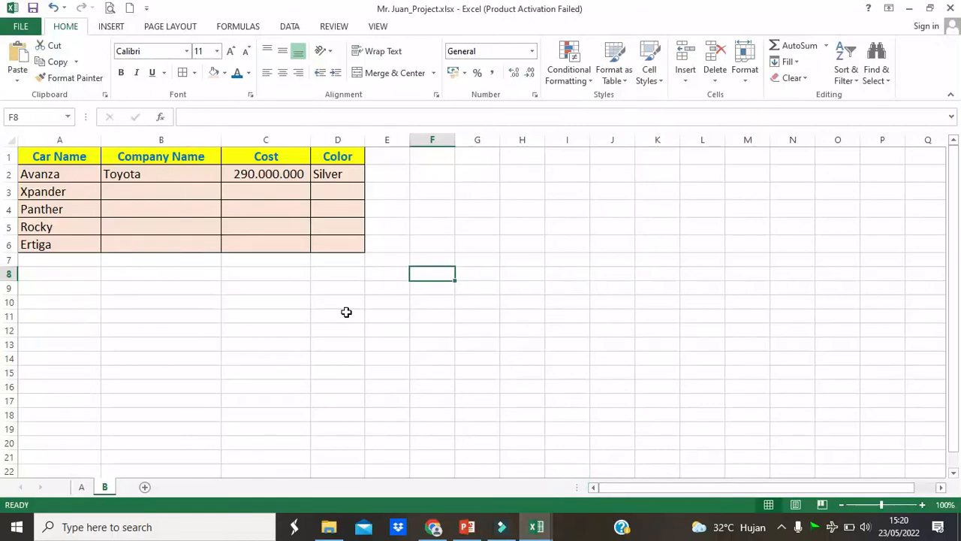
# - Review the song ranking table on sheet A and the car table on sheet B, alternating between the two sheets
pyautogui.hotkey('ctrl', 'pageup')
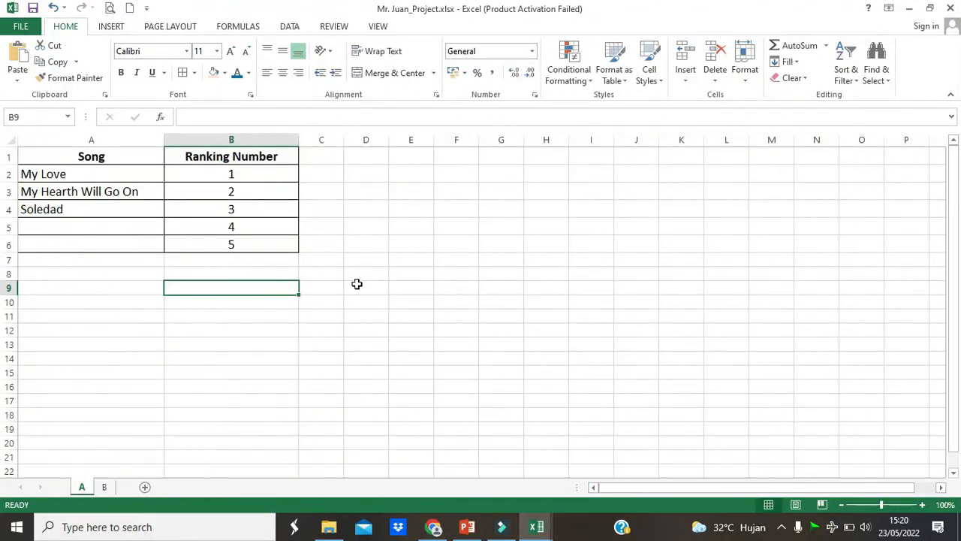
pyautogui.click(423, 269)
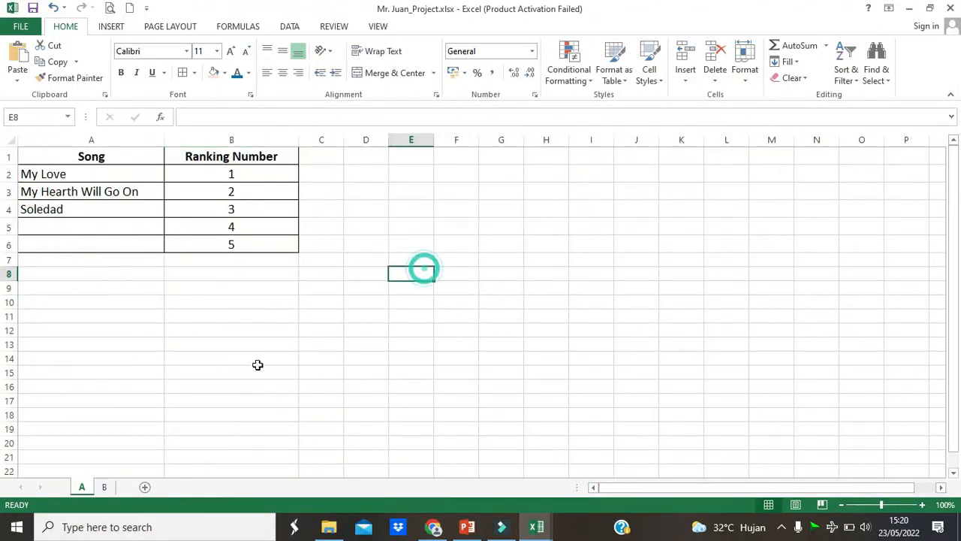
pyautogui.click(84, 487)
pyautogui.click(104, 487)
pyautogui.click(82, 487)
pyautogui.click(105, 488)
pyautogui.click(81, 487)
pyautogui.click(105, 487)
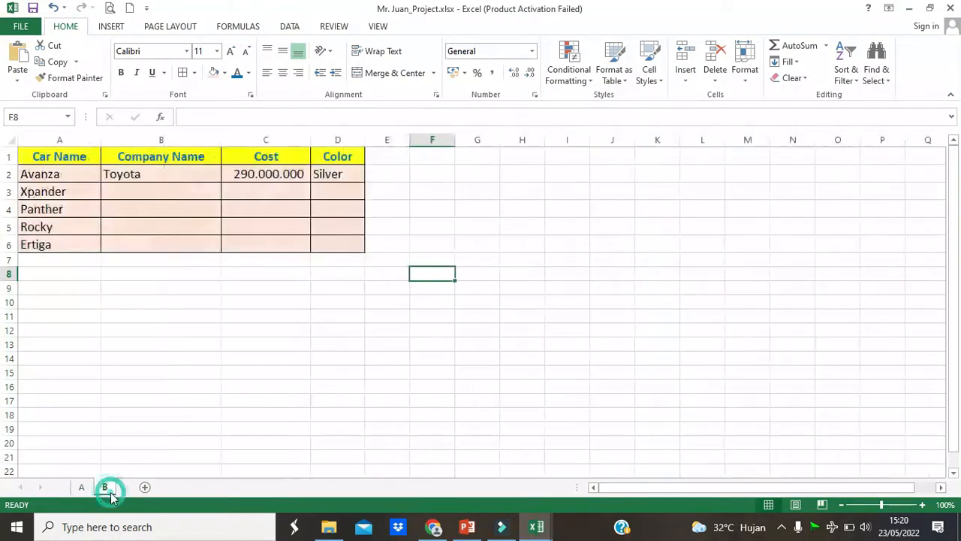
pyautogui.click(190, 404)
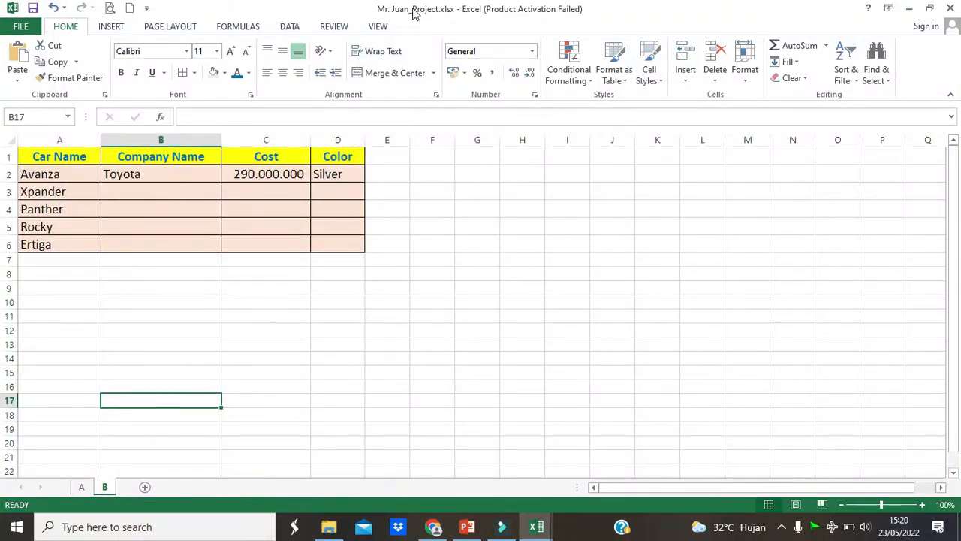
pyautogui.click(82, 486)
pyautogui.click(106, 487)
pyautogui.click(193, 332)
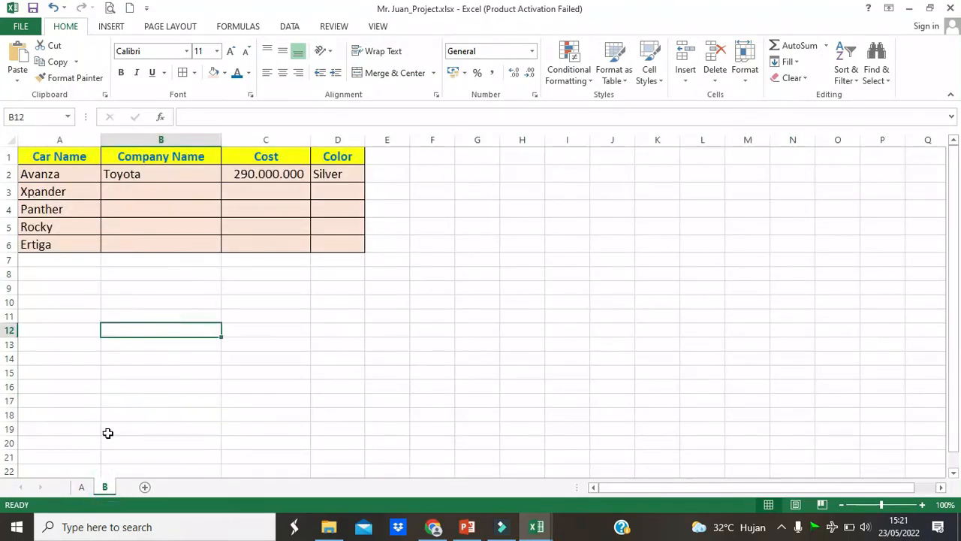
pyautogui.click(82, 486)
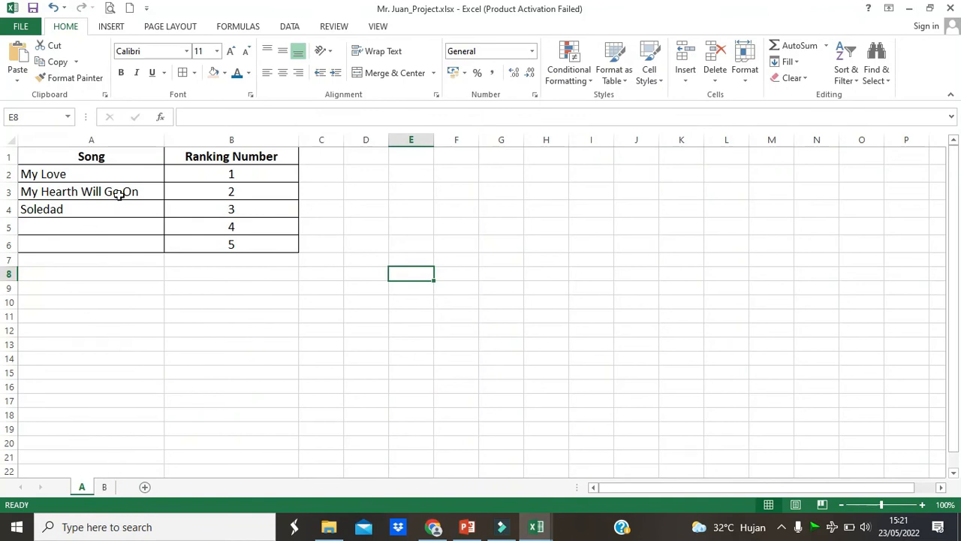
# - Consult the Example: B car list slides in PowerPoint, and back in Excel insert a new column before Car Name on sheet B
pyautogui.click(104, 487)
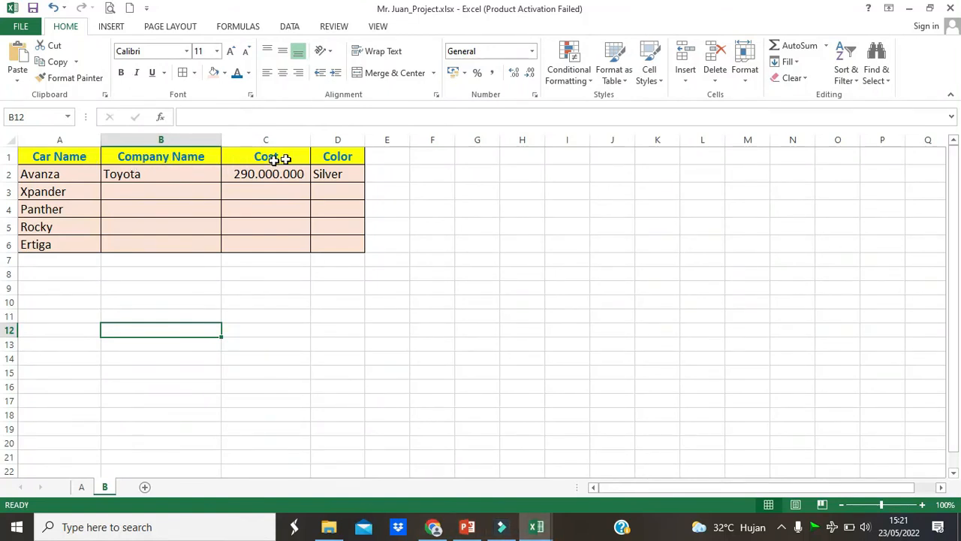
pyautogui.click(467, 526)
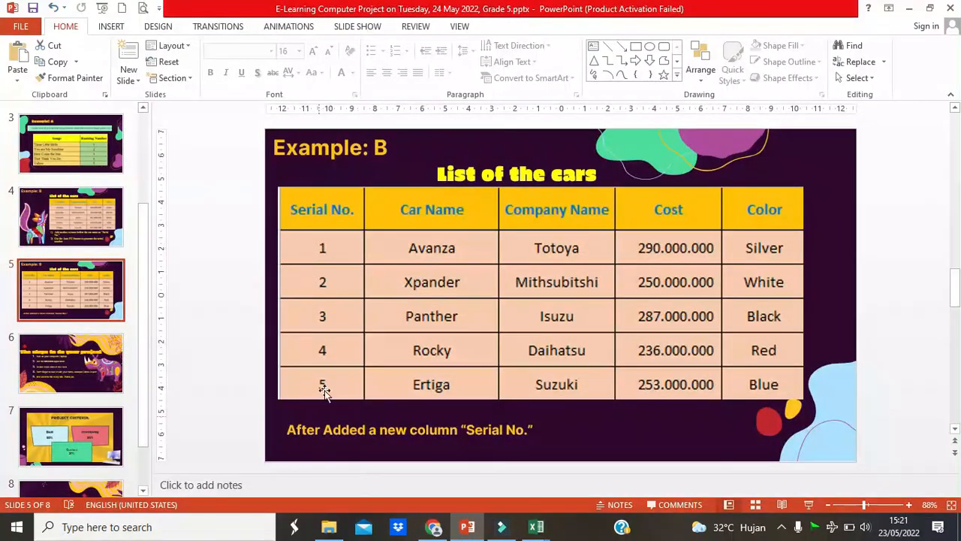
pyautogui.click(54, 222)
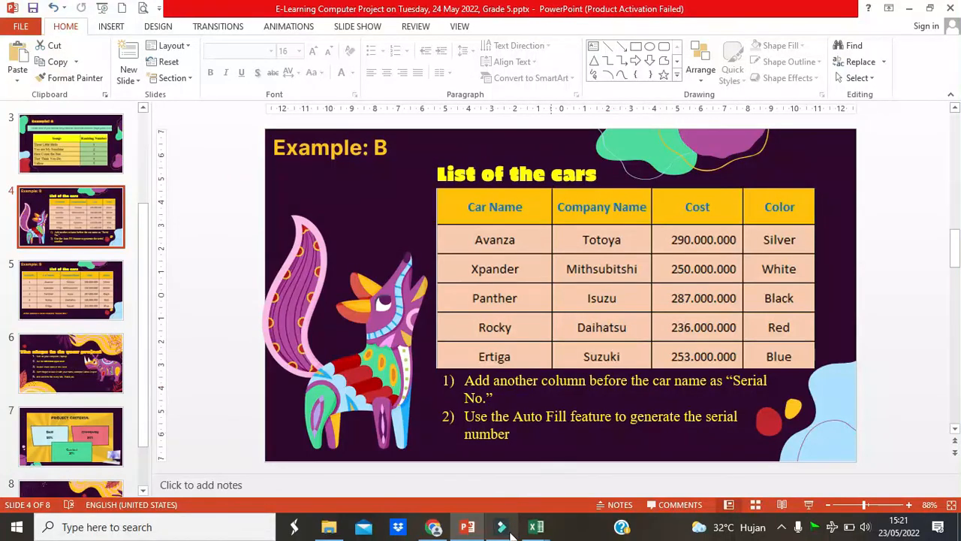
pyautogui.moveTo(536, 526)
pyautogui.click(586, 479)
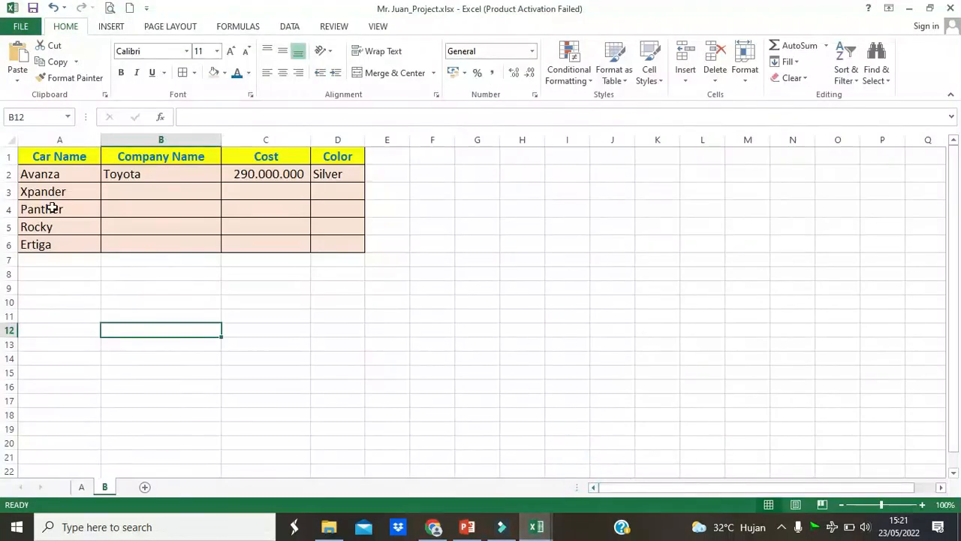
pyautogui.click(59, 141)
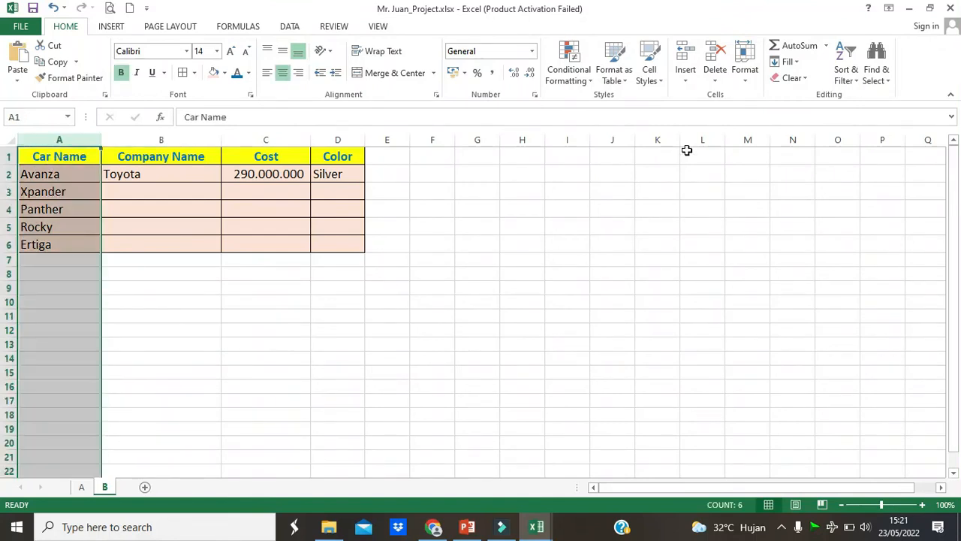
pyautogui.click(685, 75)
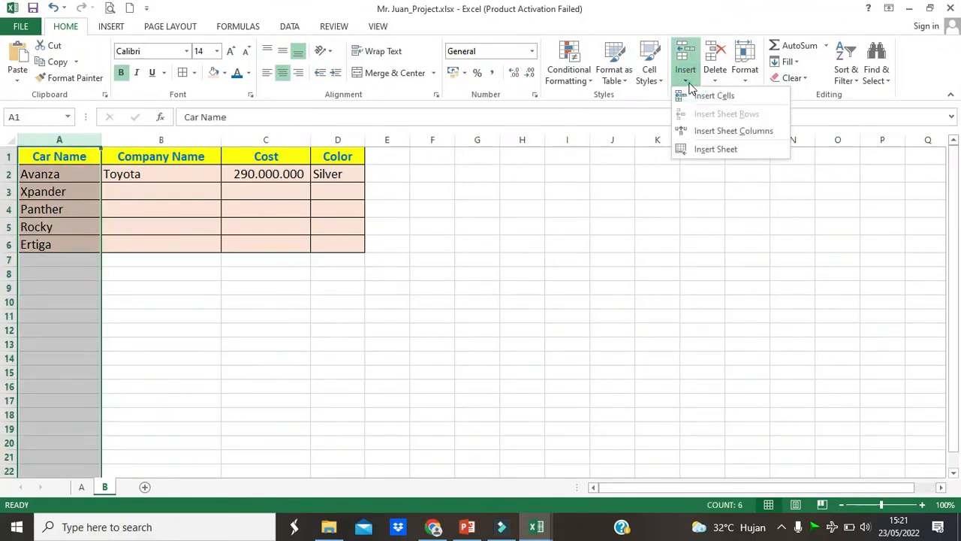
pyautogui.click(732, 130)
pyautogui.click(232, 225)
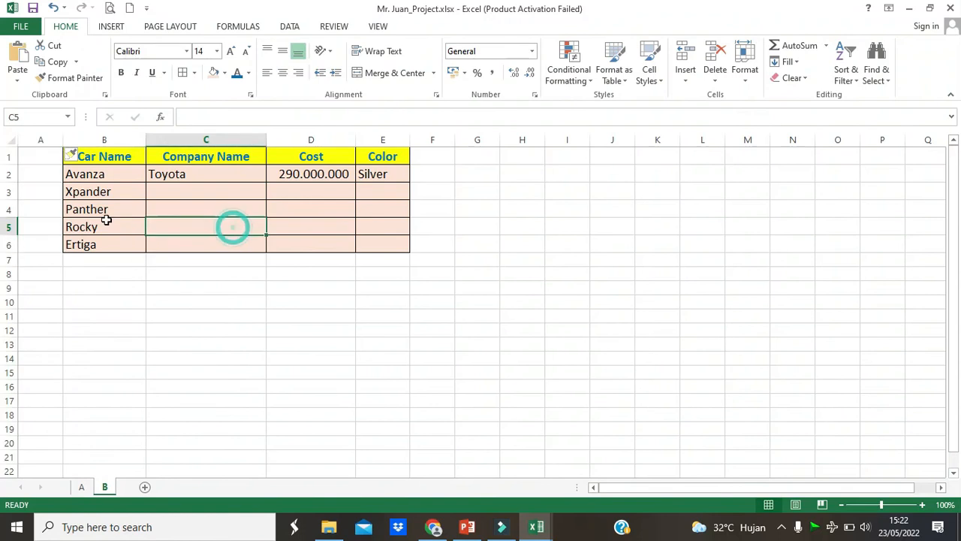
# - Enter the header Serial No. in A1 and the starting numbers 1 and 2 in A2 and A3
pyautogui.click(54, 160)
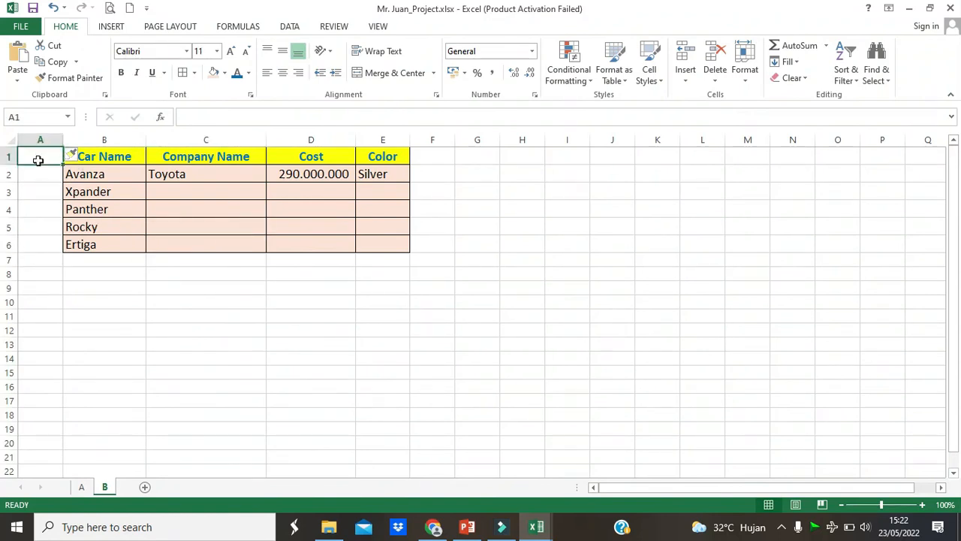
pyautogui.write('N')
pyautogui.write('eria')
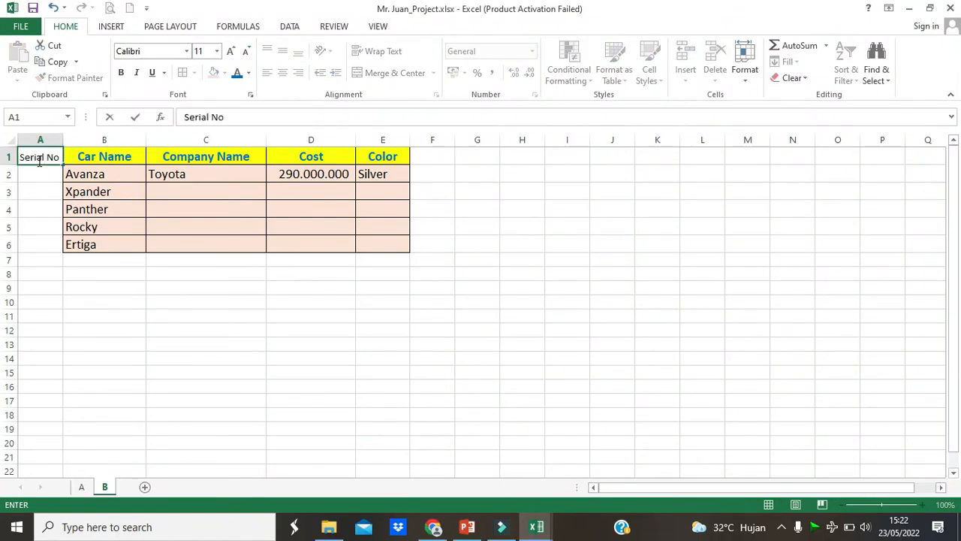
pyautogui.press('Return')
pyautogui.write('1')
pyautogui.press('Return')
pyautogui.write('2')
pyautogui.press('Return')
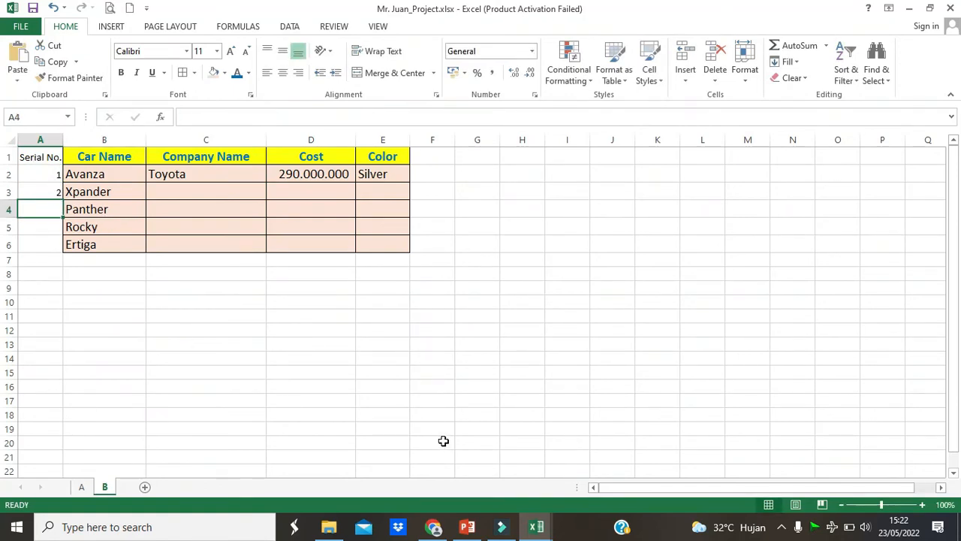
# - Recheck the Example: B slide in PowerPoint, and back in Excel Auto Fill the serial numbers from A2:A3 down to A6
pyautogui.click(466, 527)
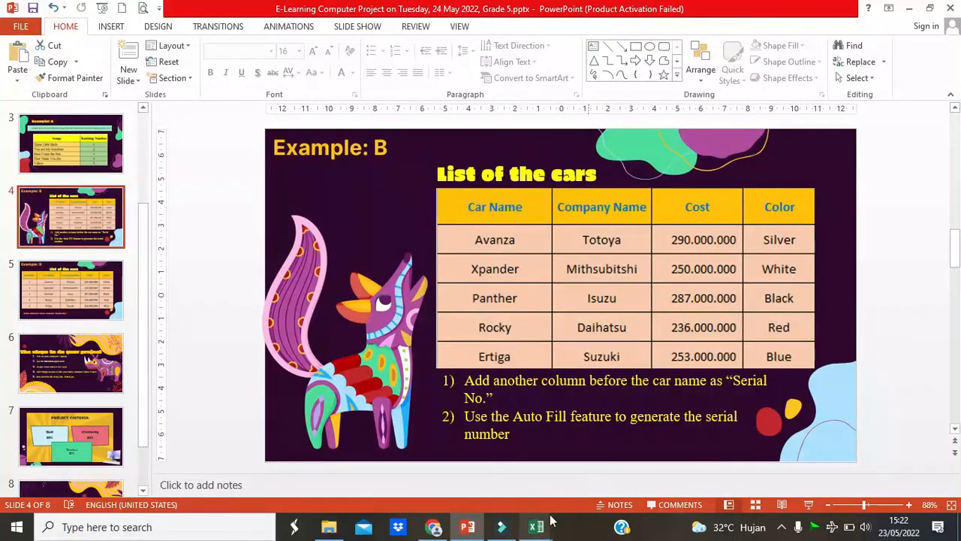
pyautogui.moveTo(536, 527)
pyautogui.click(594, 484)
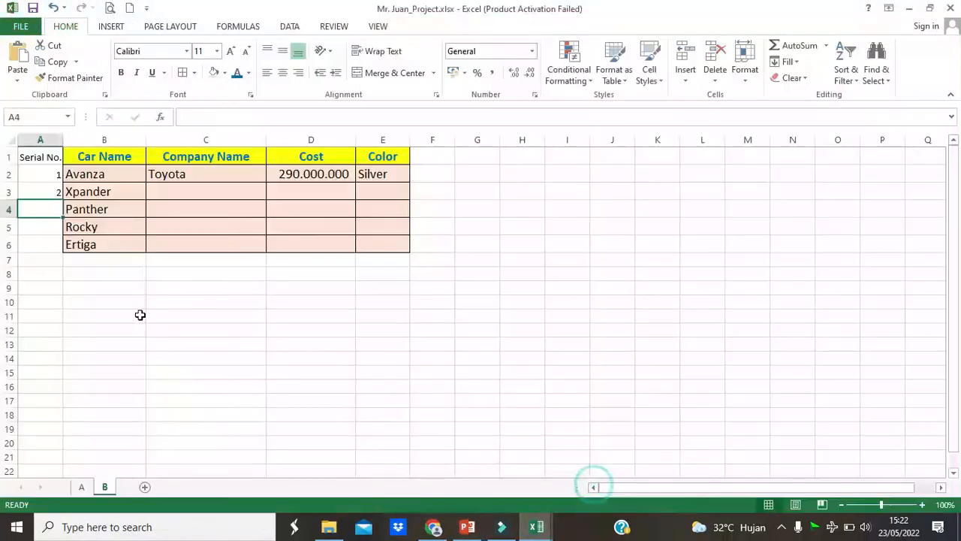
pyautogui.moveTo(42, 174); pyautogui.dragTo(42, 191)
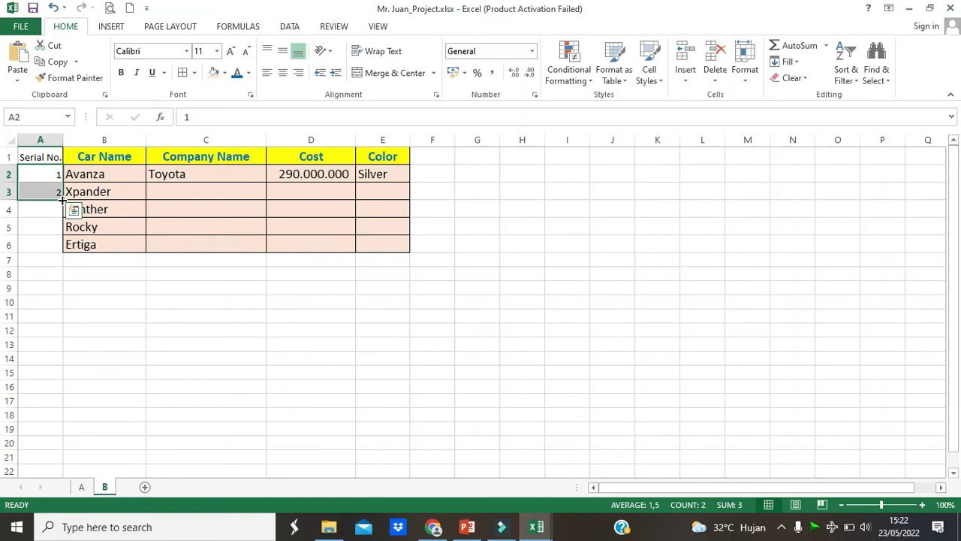
pyautogui.moveTo(62, 200); pyautogui.dragTo(62, 253)
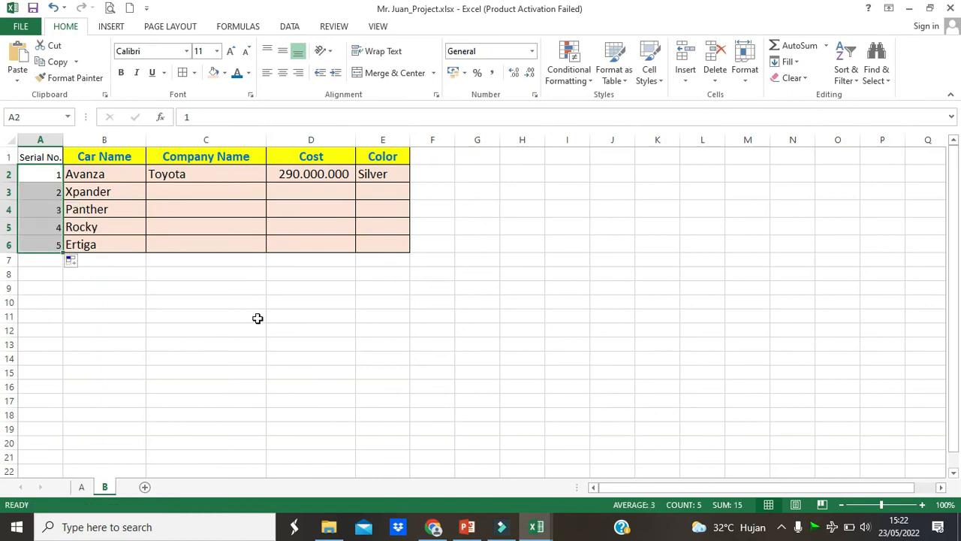
# - Center the serial numbers in A2:A6 and set the font size of A1:A6 to 14
pyautogui.click(283, 73)
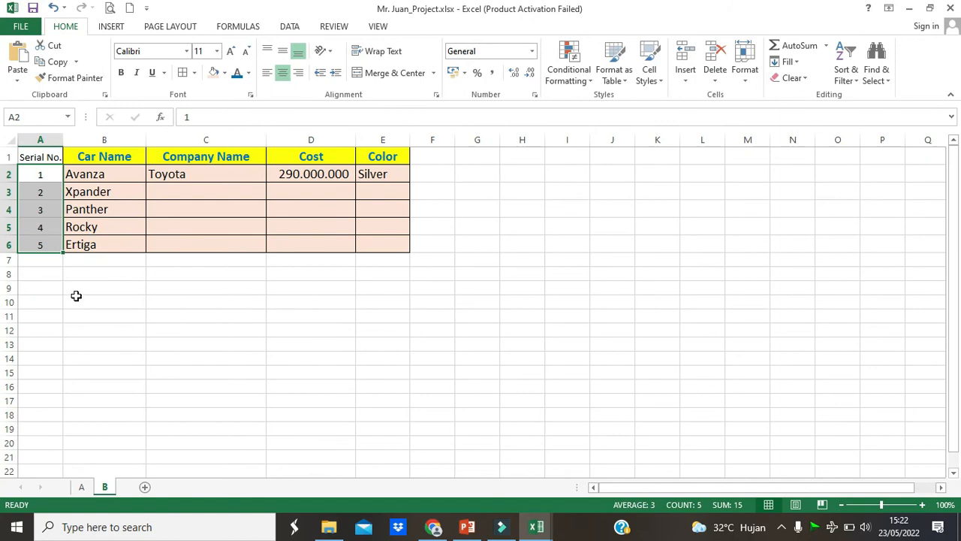
pyautogui.click(90, 213)
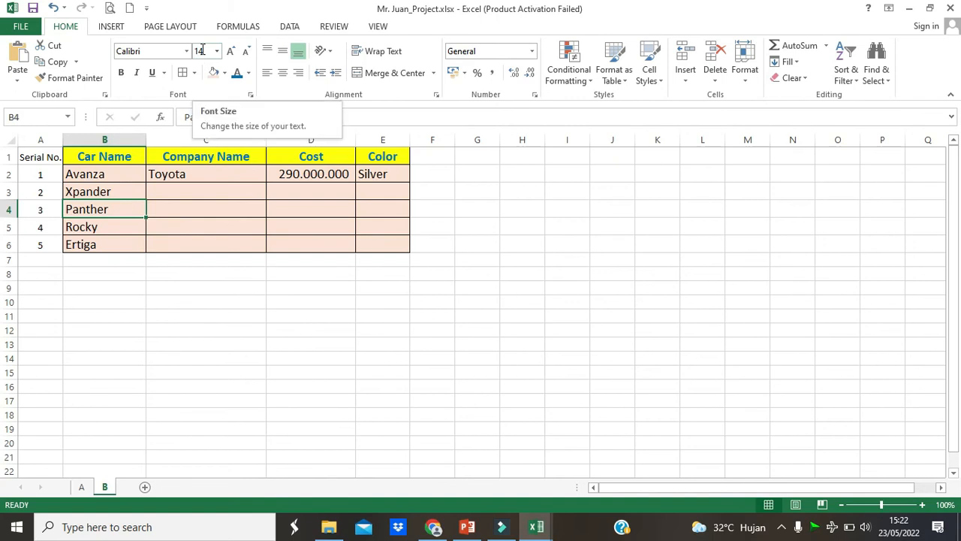
pyautogui.click(36, 191)
pyautogui.moveTo(43, 156); pyautogui.dragTo(41, 244)
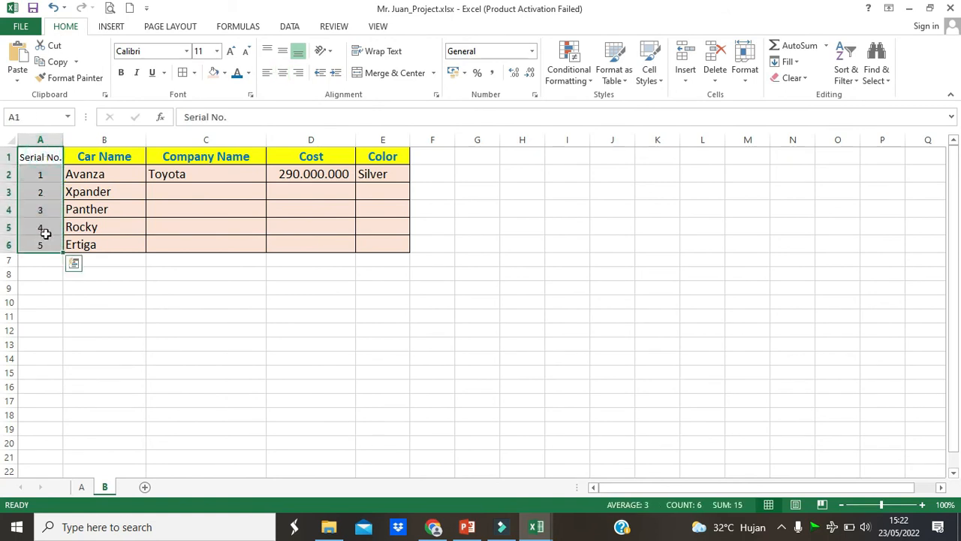
pyautogui.click(216, 51)
pyautogui.click(199, 131)
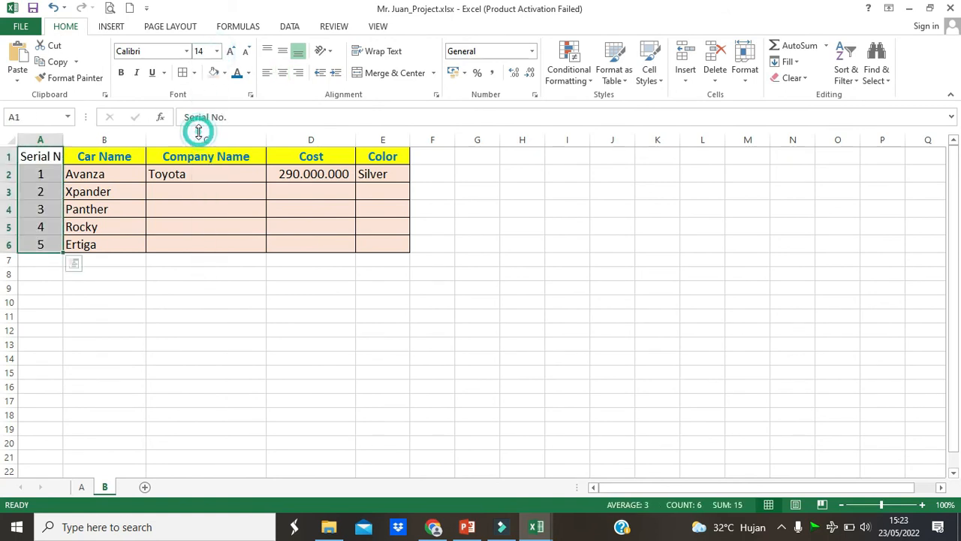
# - Widen column A to fit the Serial No. header
pyautogui.click(40, 175)
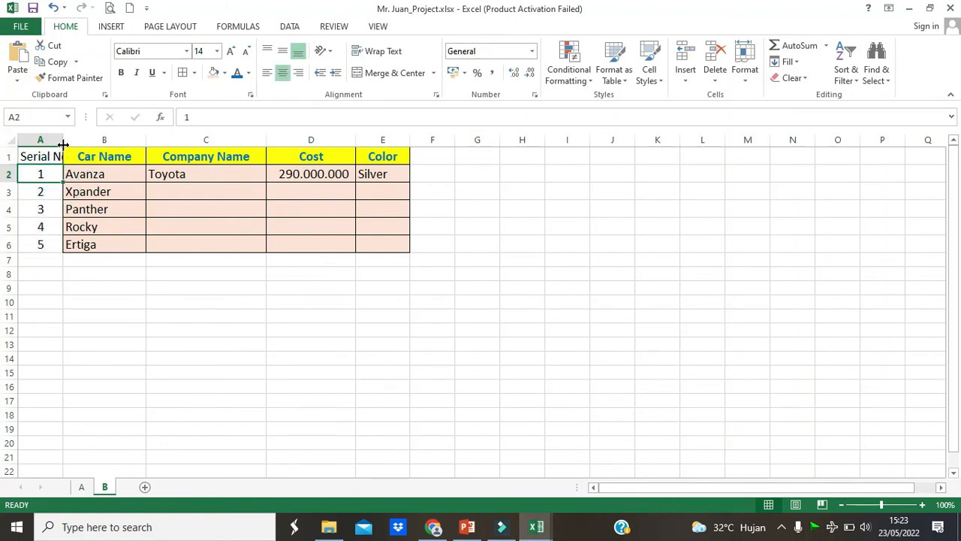
pyautogui.moveTo(63, 140); pyautogui.dragTo(75, 140)
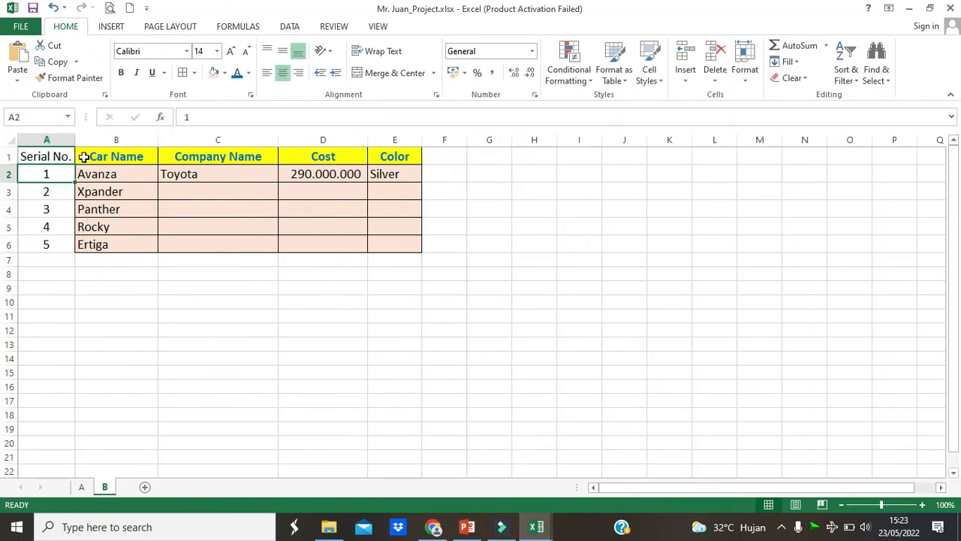
pyautogui.click(198, 270)
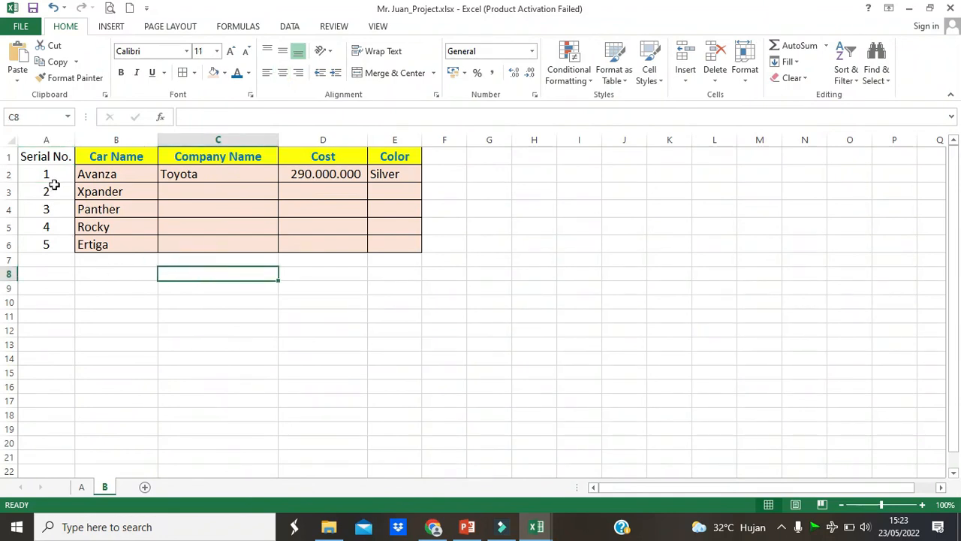
# - Apply all borders to the serial number column, cells A1:A6
pyautogui.moveTo(36, 156); pyautogui.dragTo(42, 250)
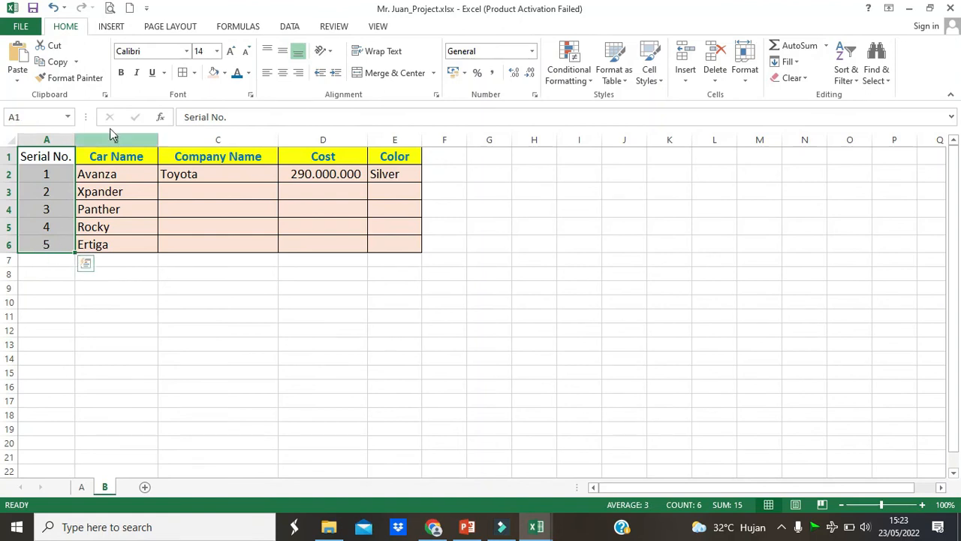
pyautogui.click(193, 74)
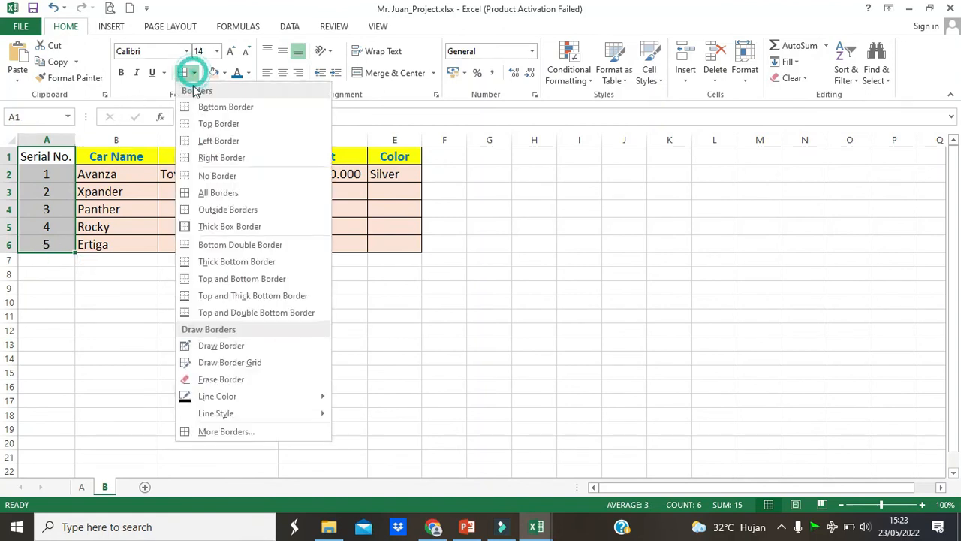
pyautogui.click(216, 194)
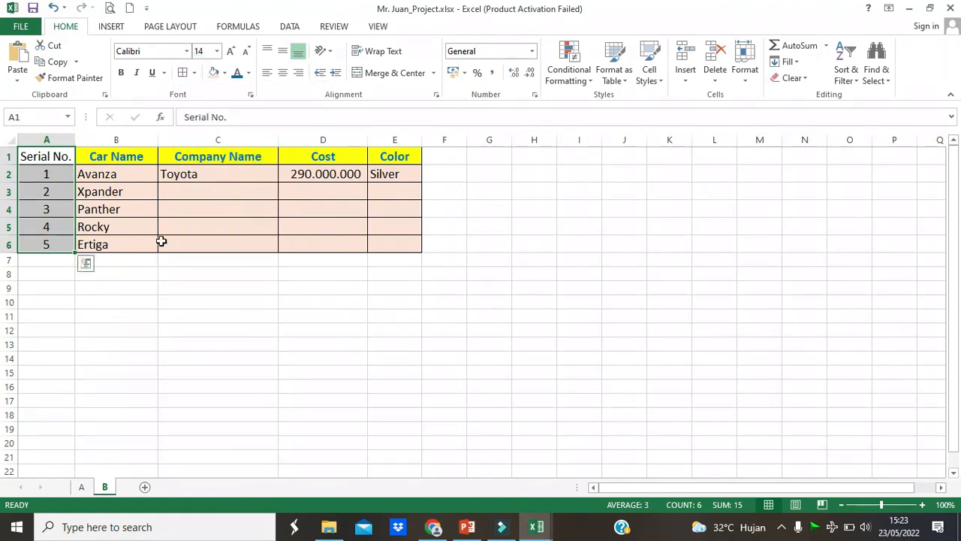
pyautogui.click(210, 287)
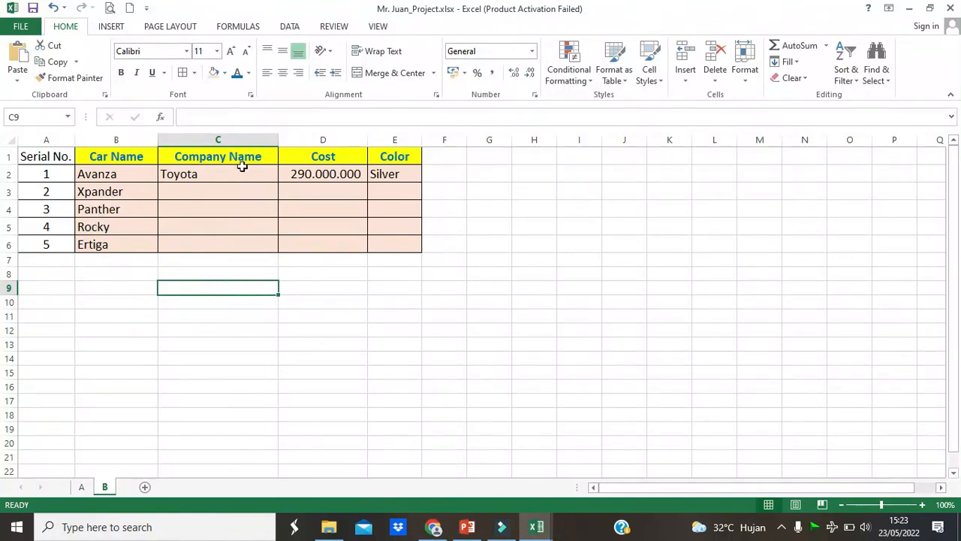
# - Fill the Serial No. header cell A1 with yellow to match the other headers
pyautogui.click(161, 170)
pyautogui.moveTo(16, 168); pyautogui.dragTo(15, 168)
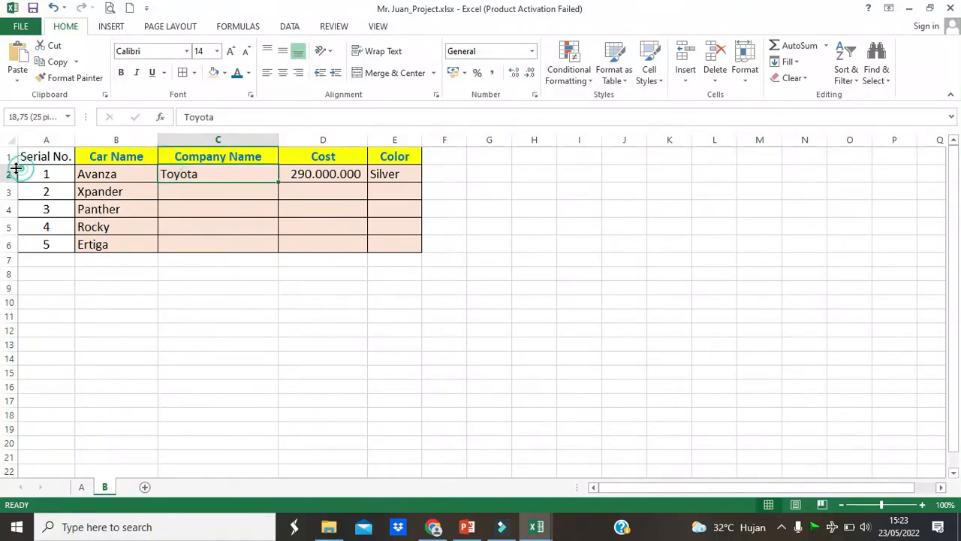
pyautogui.click(45, 156)
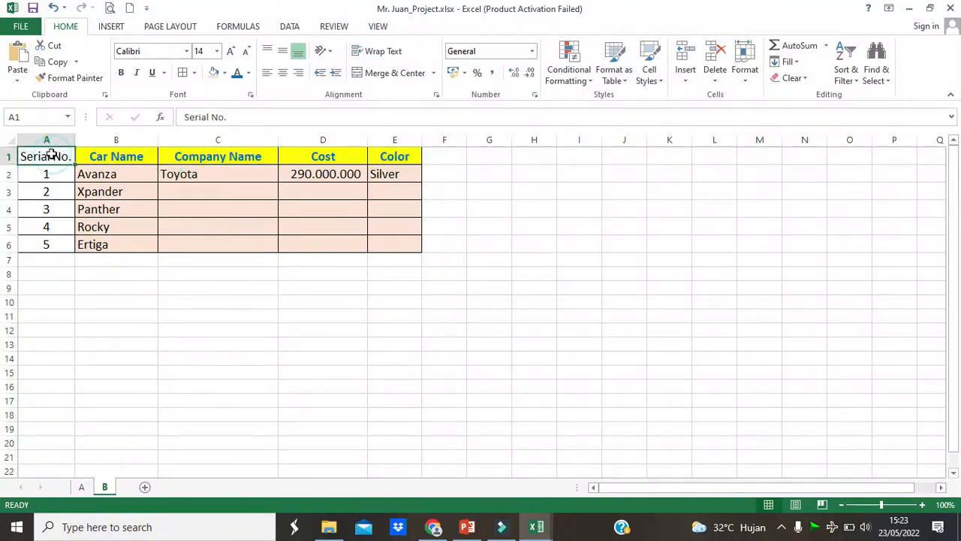
pyautogui.click(224, 73)
pyautogui.click(247, 183)
# - Fill the serial number cells A2:A6 with a light green theme color
pyautogui.moveTo(39, 171); pyautogui.dragTo(43, 242)
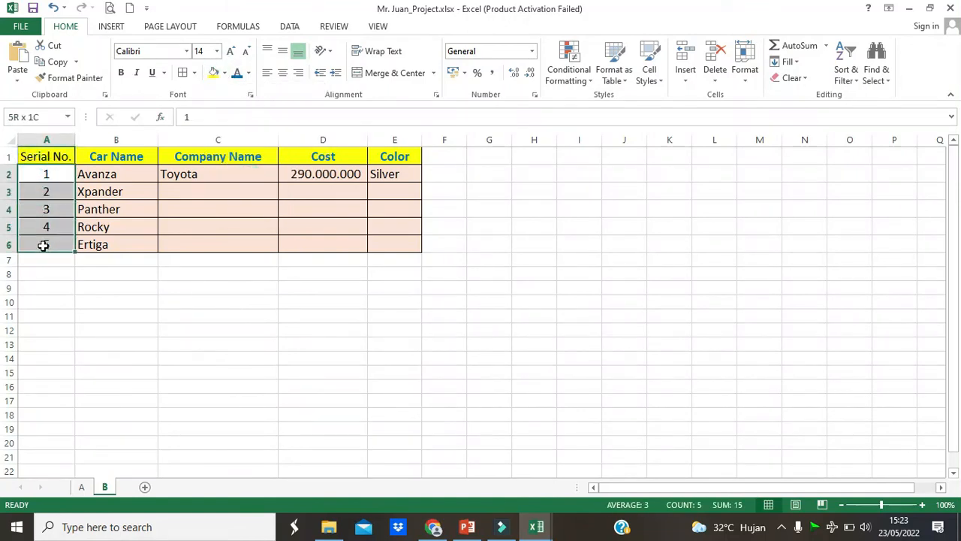
pyautogui.click(224, 73)
pyautogui.click(320, 125)
pyautogui.click(311, 300)
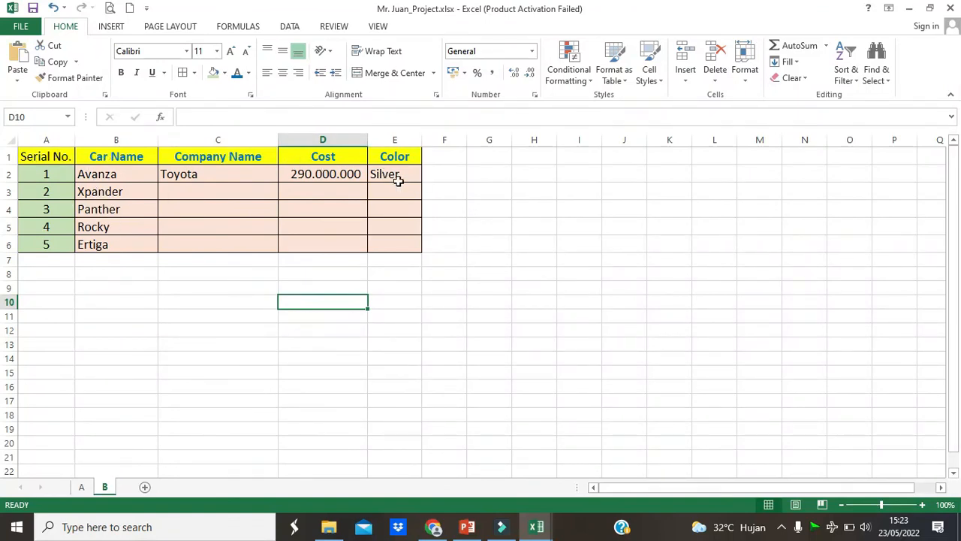
pyautogui.click(397, 286)
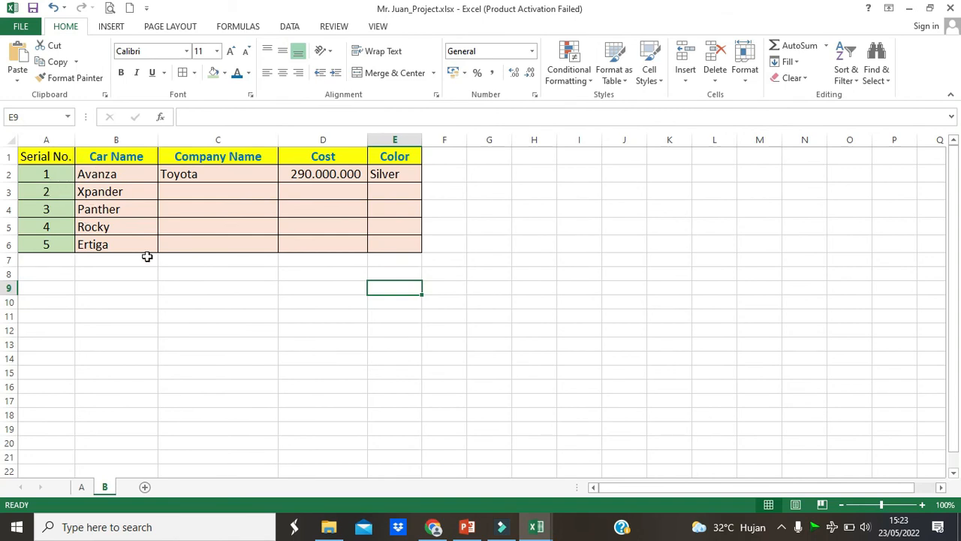
# - Format the Serial No. header as bold blue text and widen column A to fit it
pyautogui.click(63, 161)
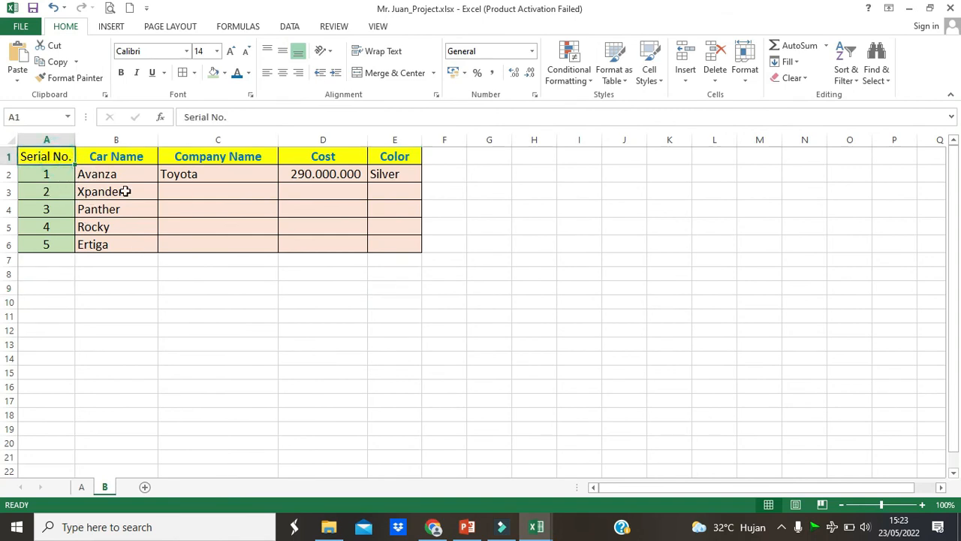
pyautogui.click(121, 72)
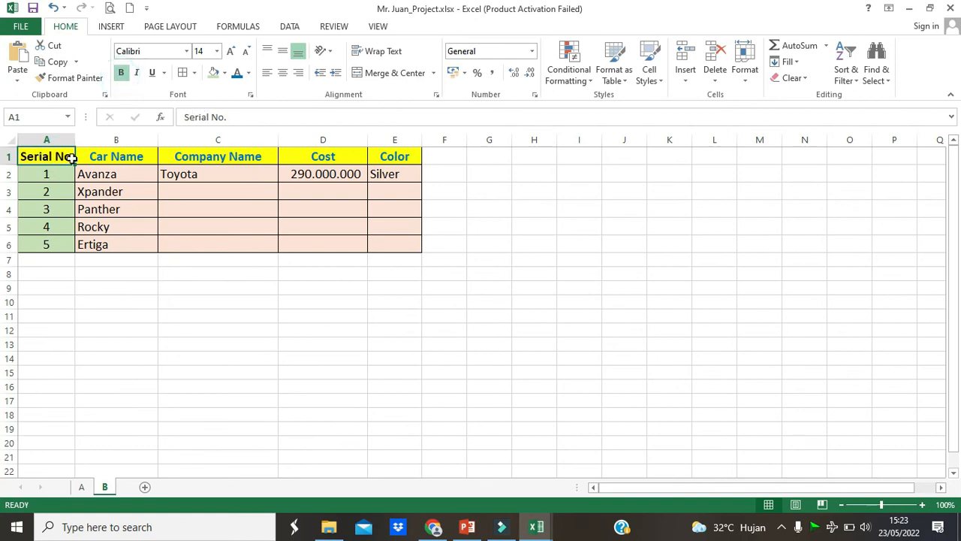
pyautogui.moveTo(75, 140); pyautogui.dragTo(81, 139)
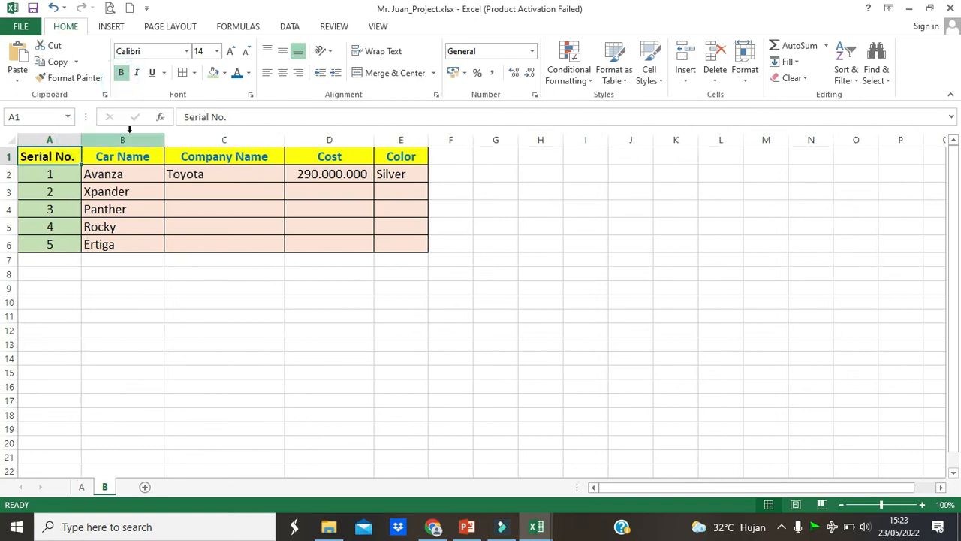
pyautogui.click(237, 73)
pyautogui.click(252, 300)
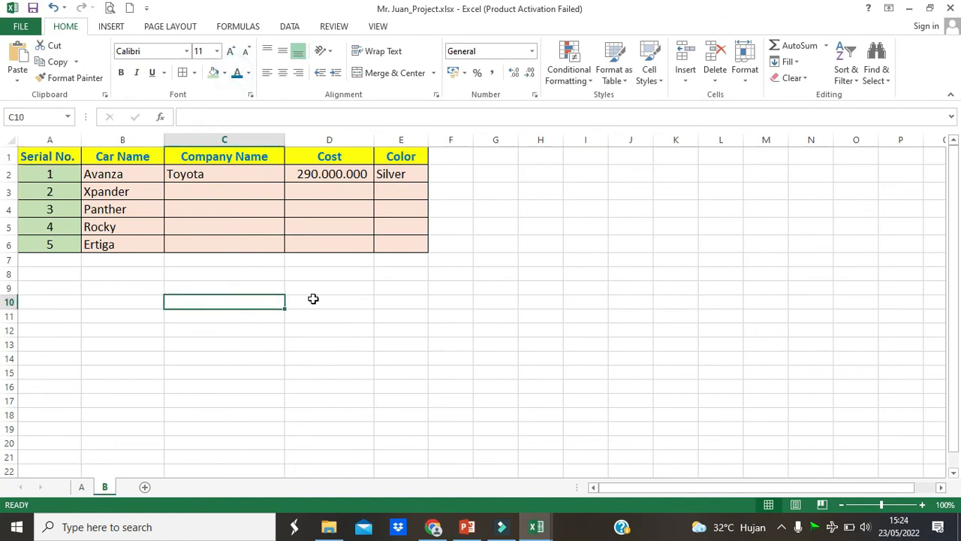
# - On sheet A, fill the Song and Ranking Number header cells A1:B1 with a dark blue theme color
pyautogui.click(86, 488)
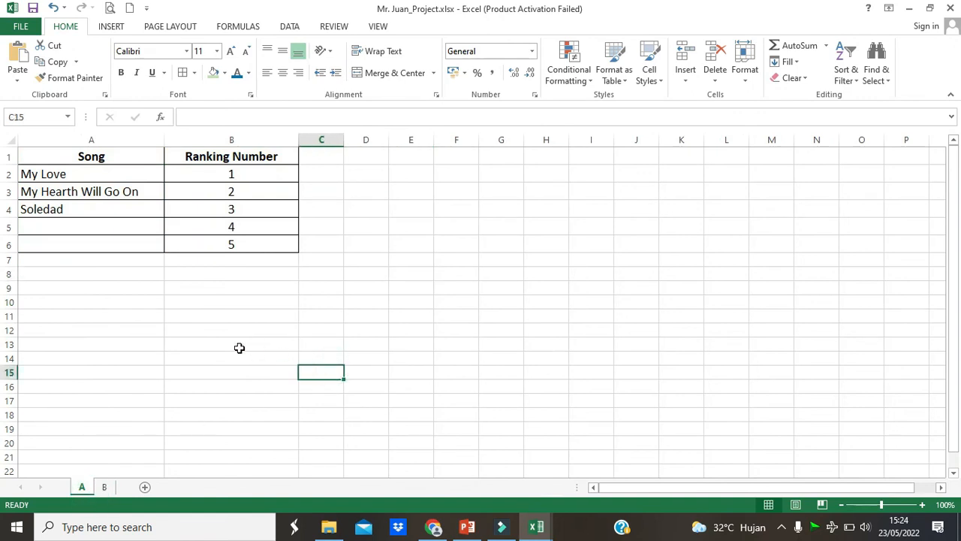
pyautogui.click(145, 239)
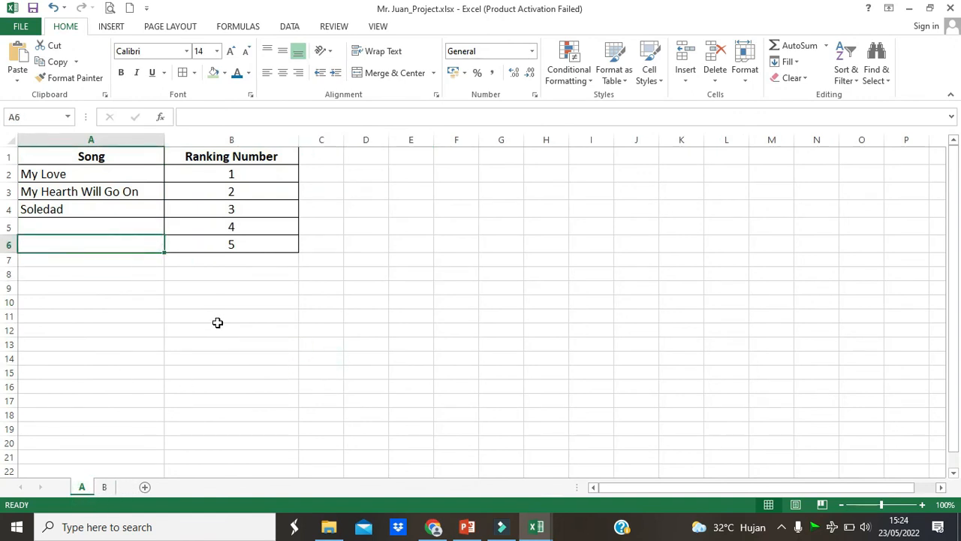
pyautogui.moveTo(120, 155); pyautogui.dragTo(178, 156)
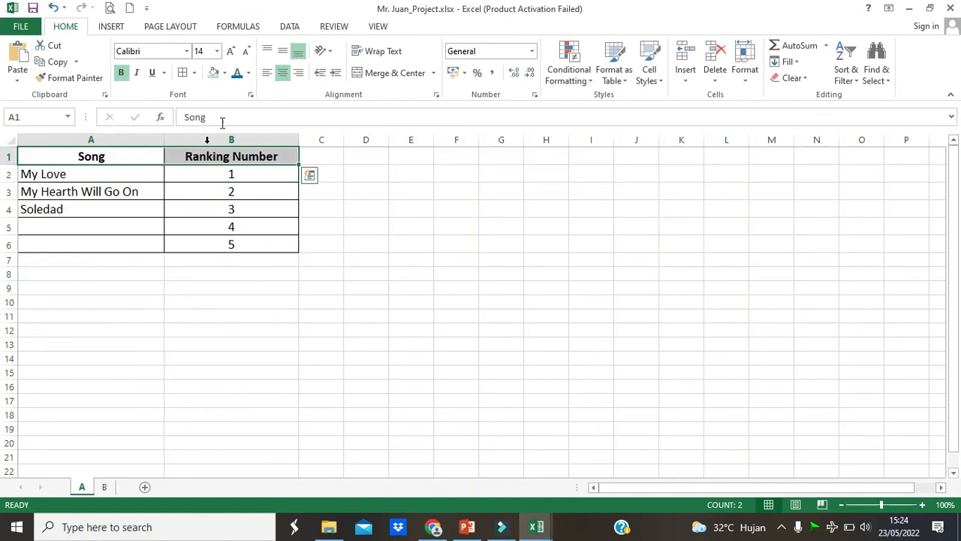
pyautogui.click(223, 73)
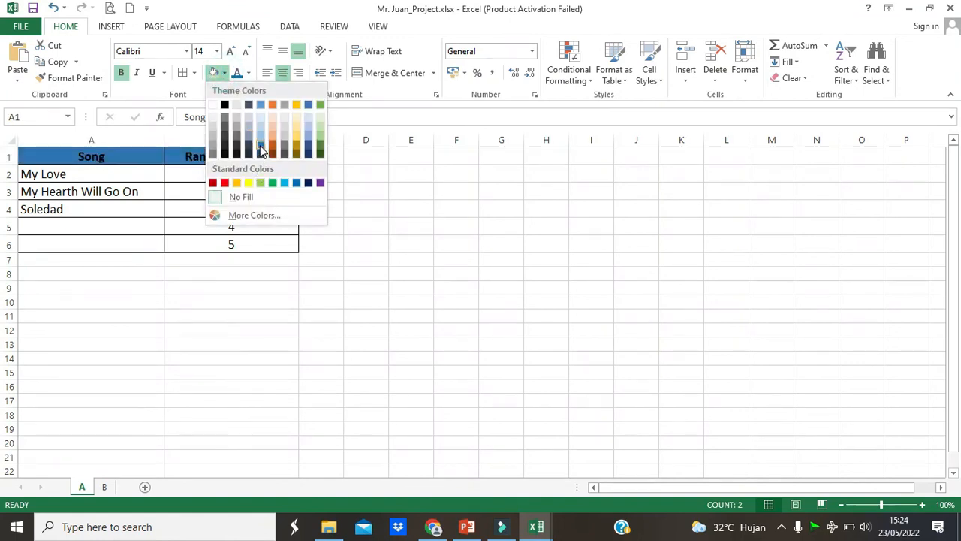
pyautogui.click(261, 147)
# - Fill the song and ranking cells A2:B6 with a light gold theme color
pyautogui.moveTo(131, 177); pyautogui.dragTo(216, 244)
pyautogui.click(224, 73)
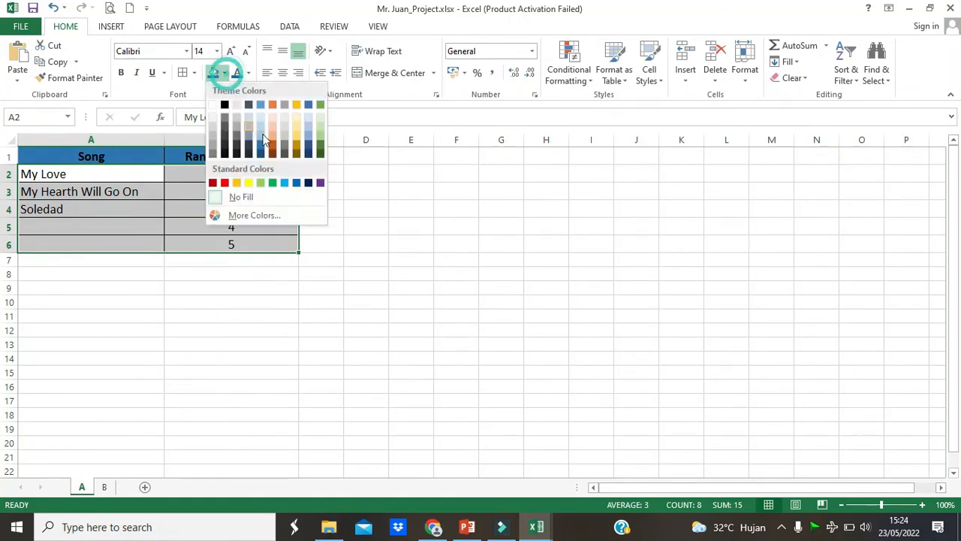
pyautogui.click(296, 133)
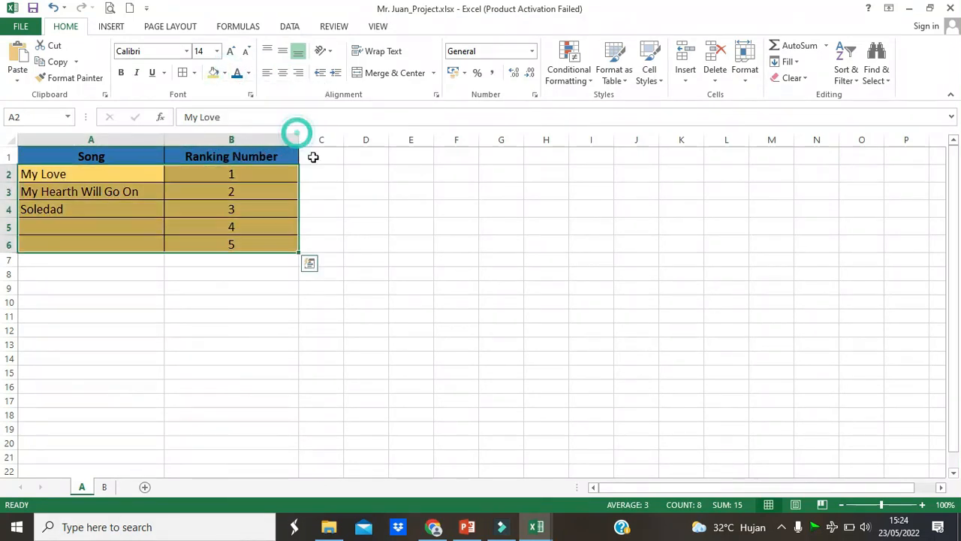
pyautogui.click(375, 237)
# - Change the font color of the Song and Ranking Number headers in A1:B1 to standard yellow
pyautogui.click(213, 173)
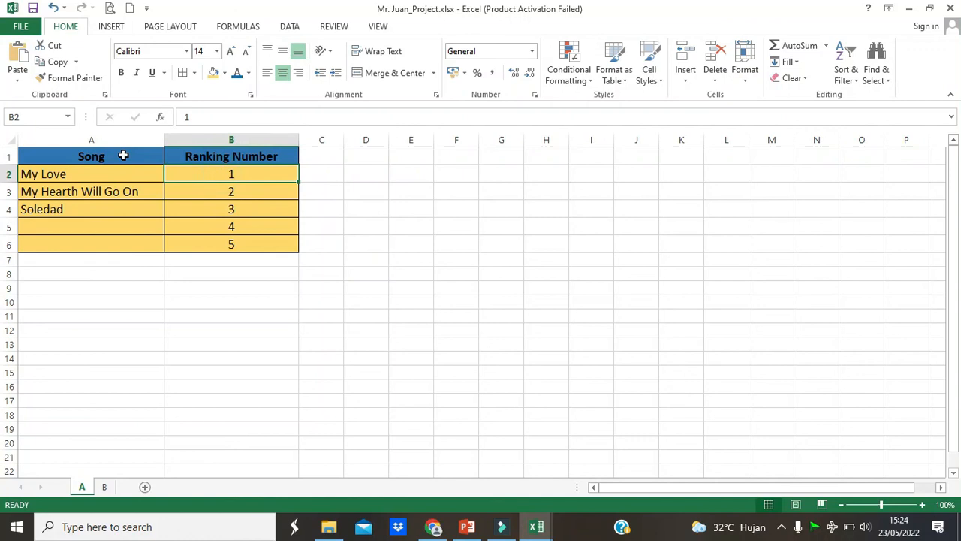
pyautogui.moveTo(124, 155); pyautogui.dragTo(198, 155)
pyautogui.click(248, 73)
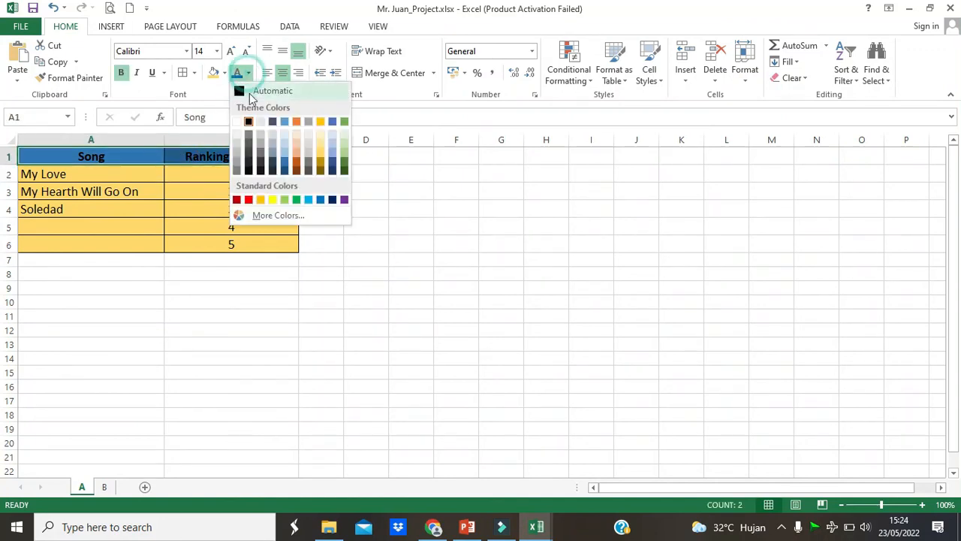
pyautogui.click(272, 199)
pyautogui.click(405, 215)
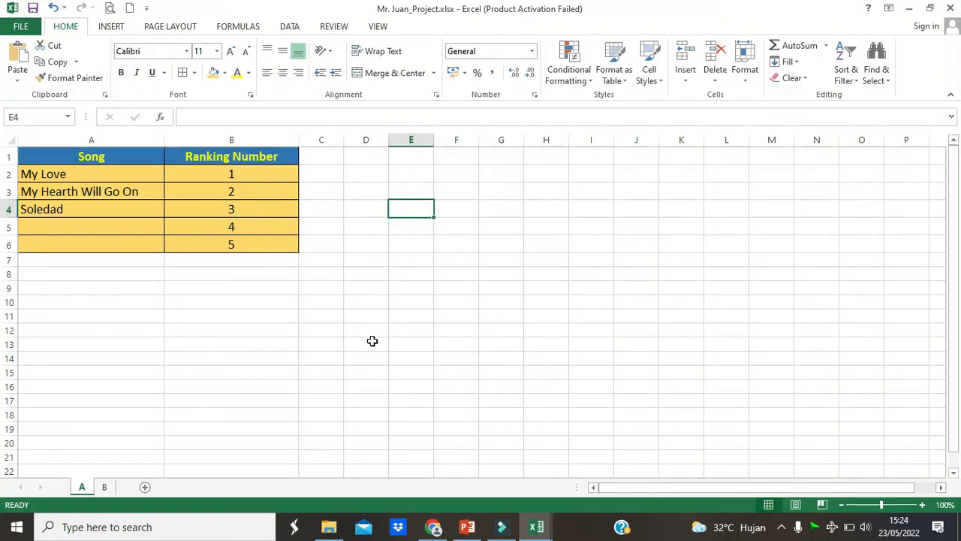